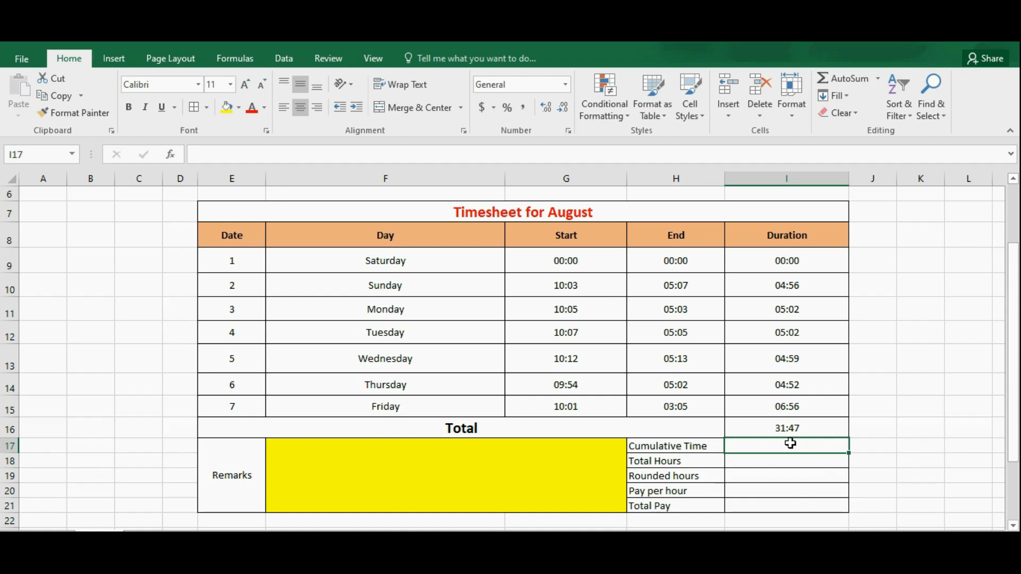
# - Fill the Cumulative Time cell with a formula that references the total duration in I16
pyautogui.write('=')
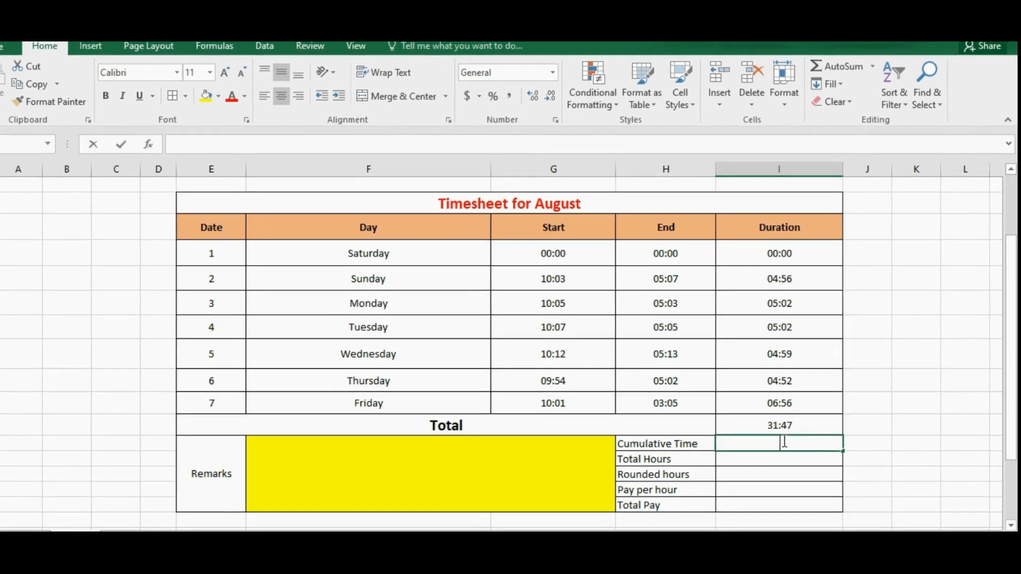
pyautogui.press('Up')
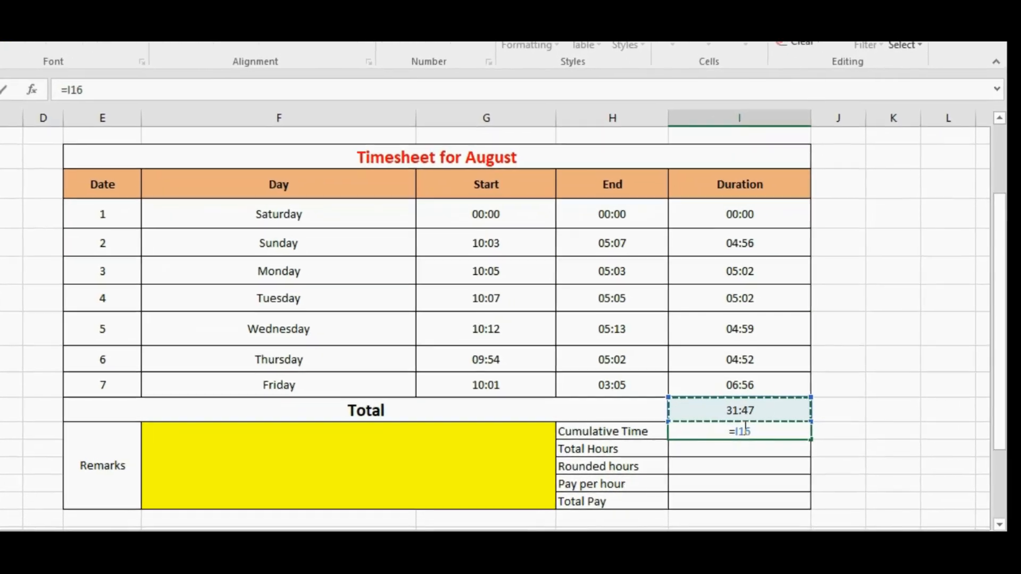
pyautogui.press('Return')
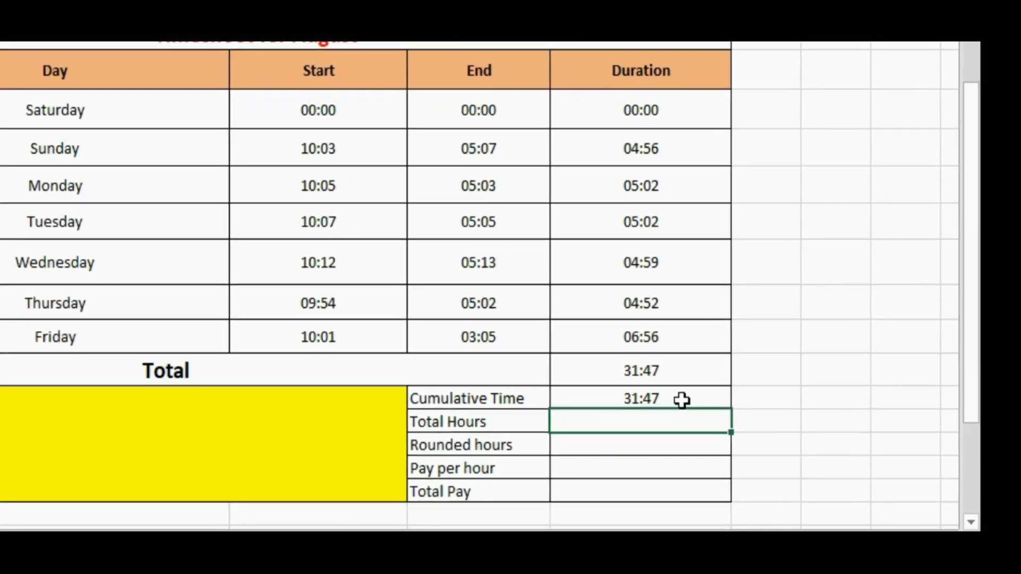
# - Apply the custom number format [hh] "hours" mm "minutes" to the Cumulative Time value
pyautogui.click(681, 399)
pyautogui.rightClick(682, 400)
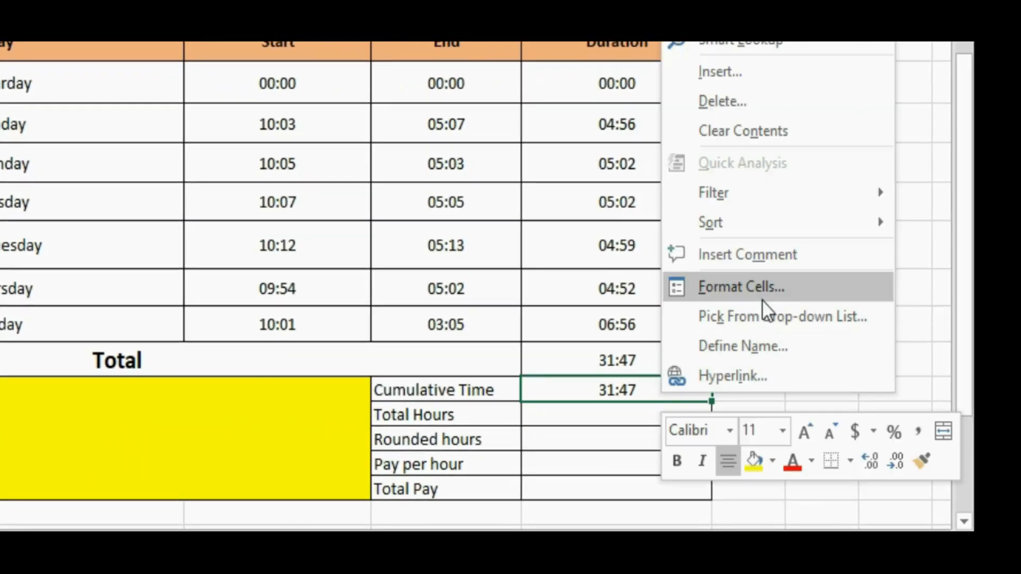
pyautogui.click(758, 285)
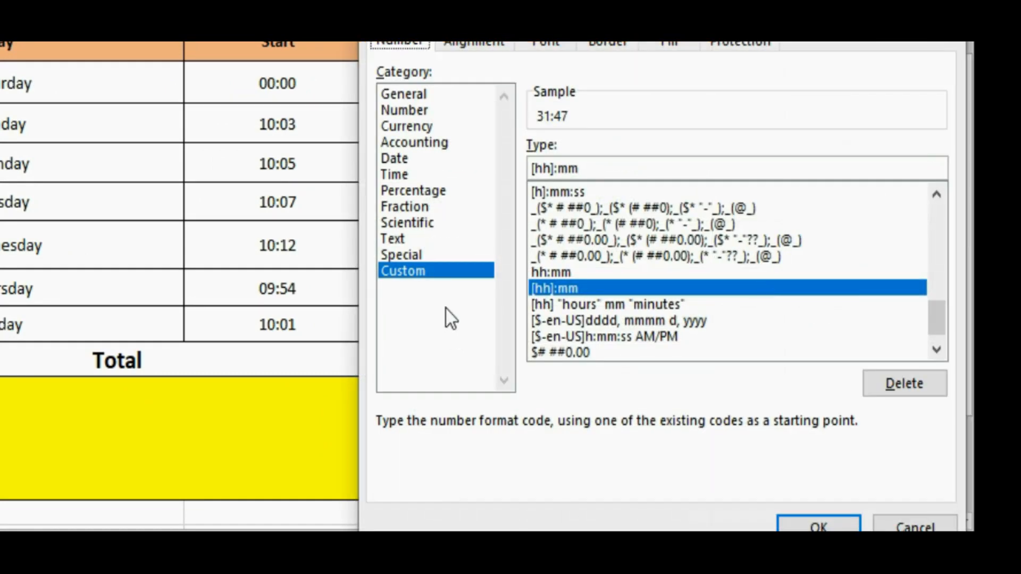
pyautogui.click(553, 169)
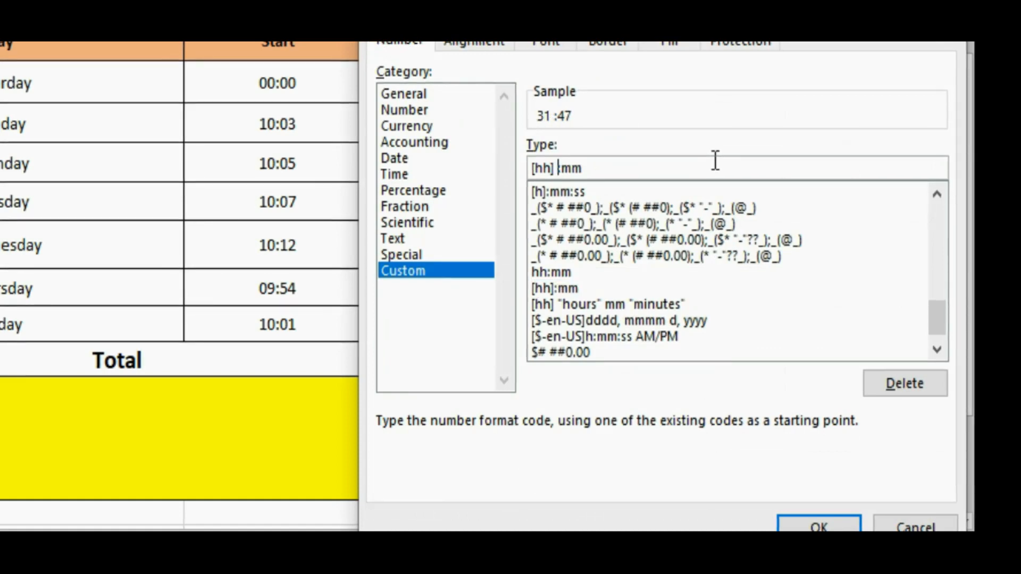
pyautogui.write('"')
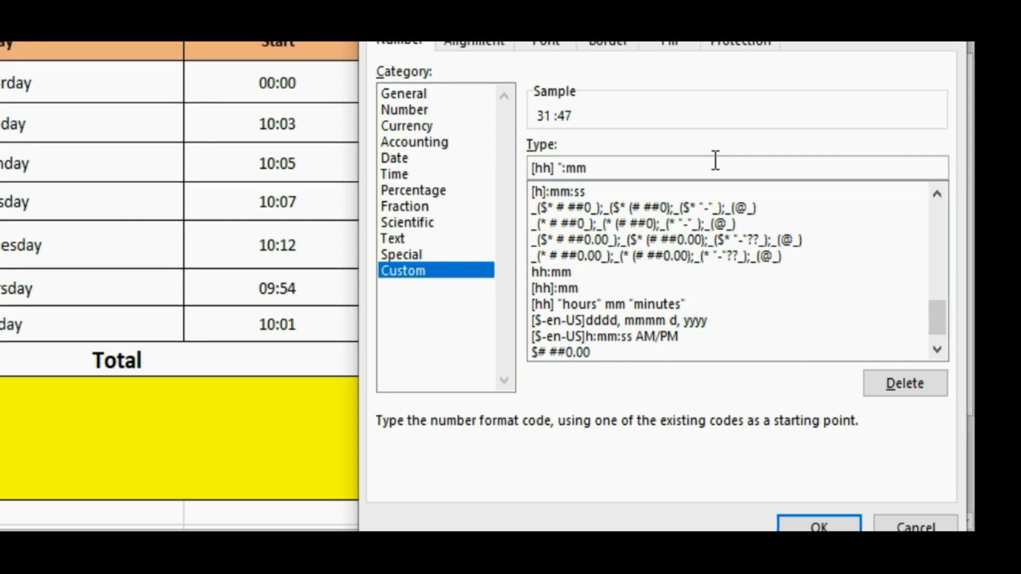
pyautogui.write('hours"')
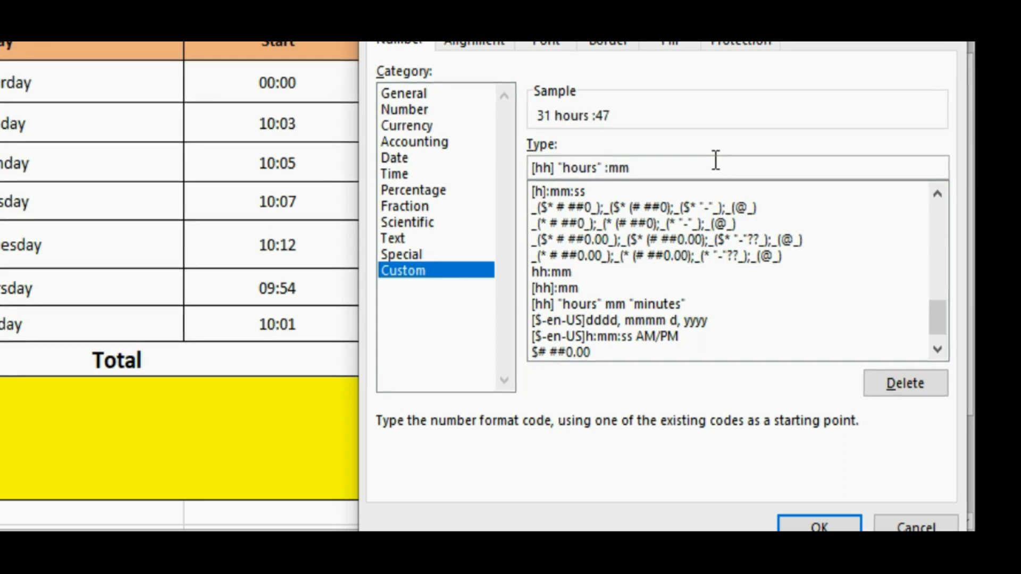
pyautogui.press('Delete')
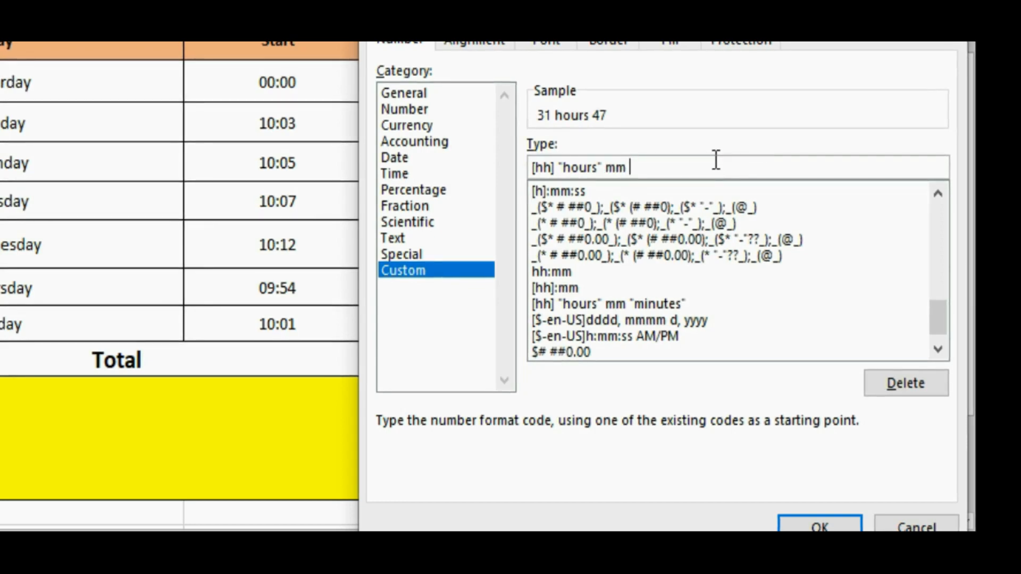
pyautogui.write('"minutes"')
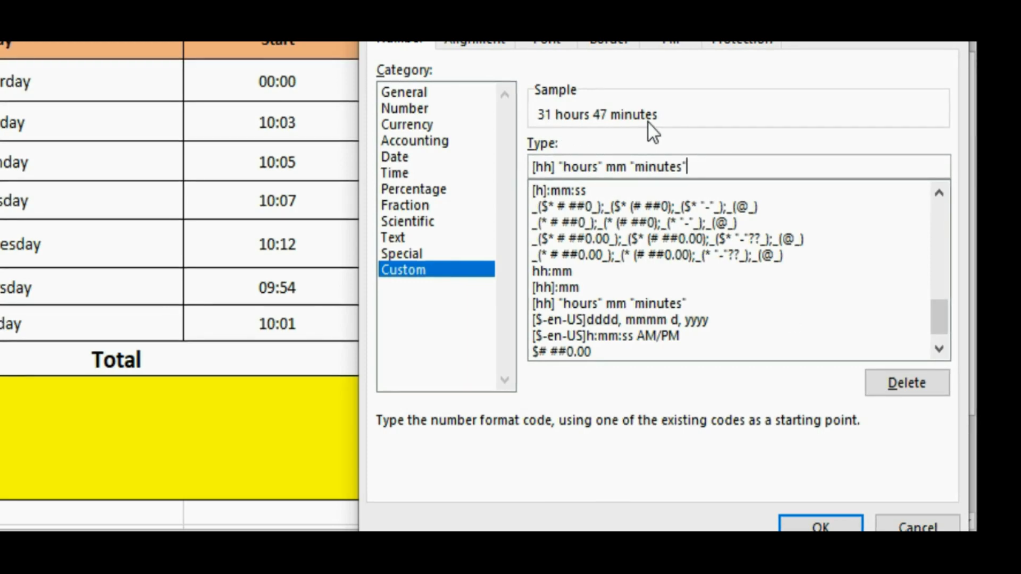
pyautogui.click(840, 525)
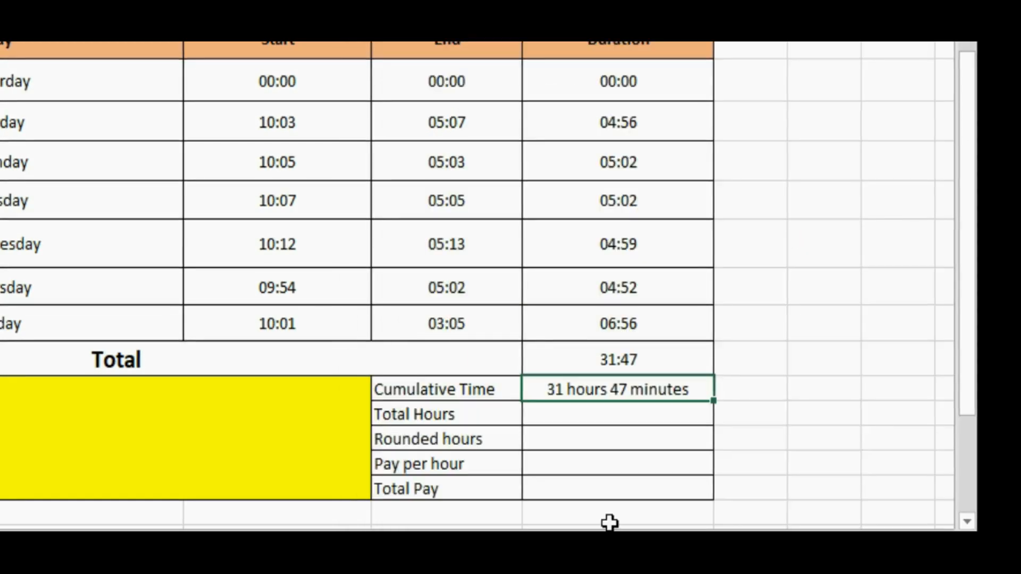
# - Fill the Total Hours cell with a formula that references the Cumulative Time cell
pyautogui.click(585, 419)
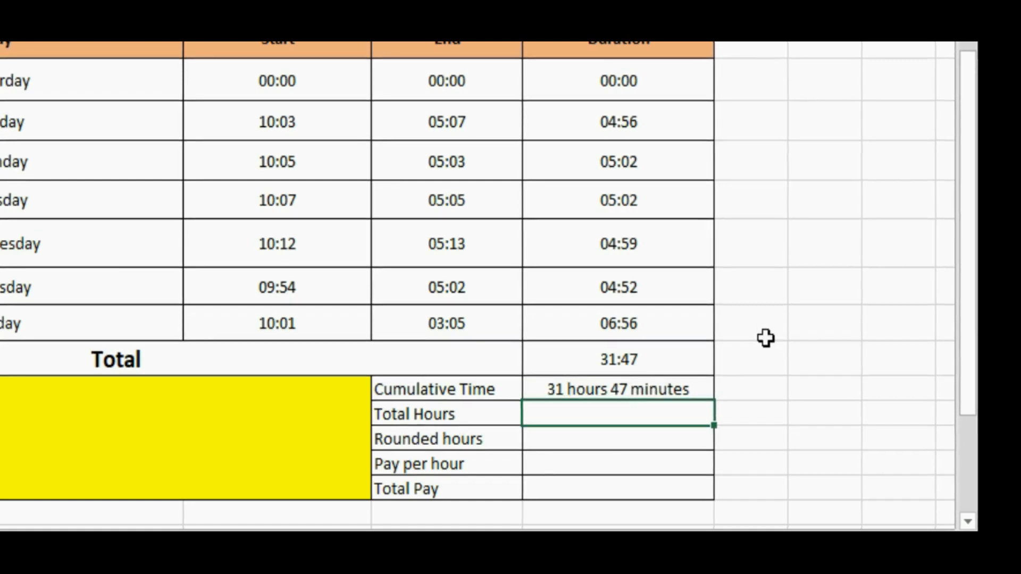
pyautogui.write('=')
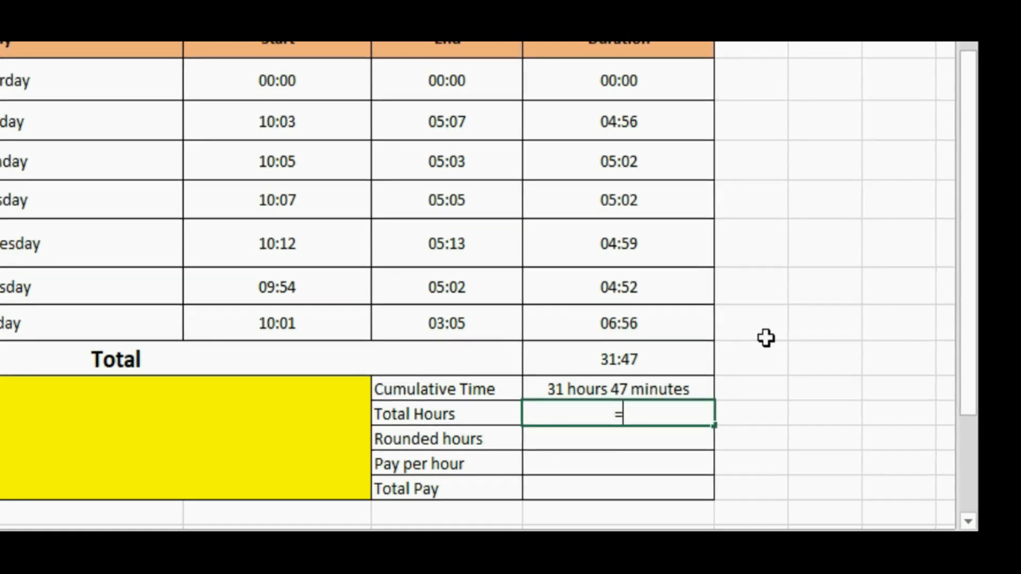
pyautogui.press('Up')
pyautogui.press('Return')
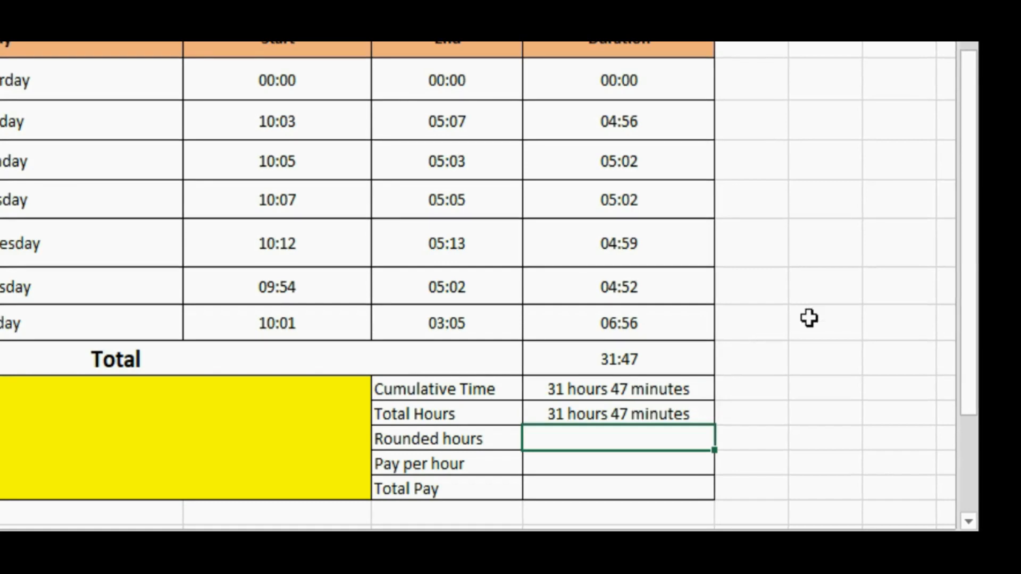
# - Format the Total Hours value as a Number with 2 decimal places
pyautogui.click(608, 414)
pyautogui.rightClick(608, 414)
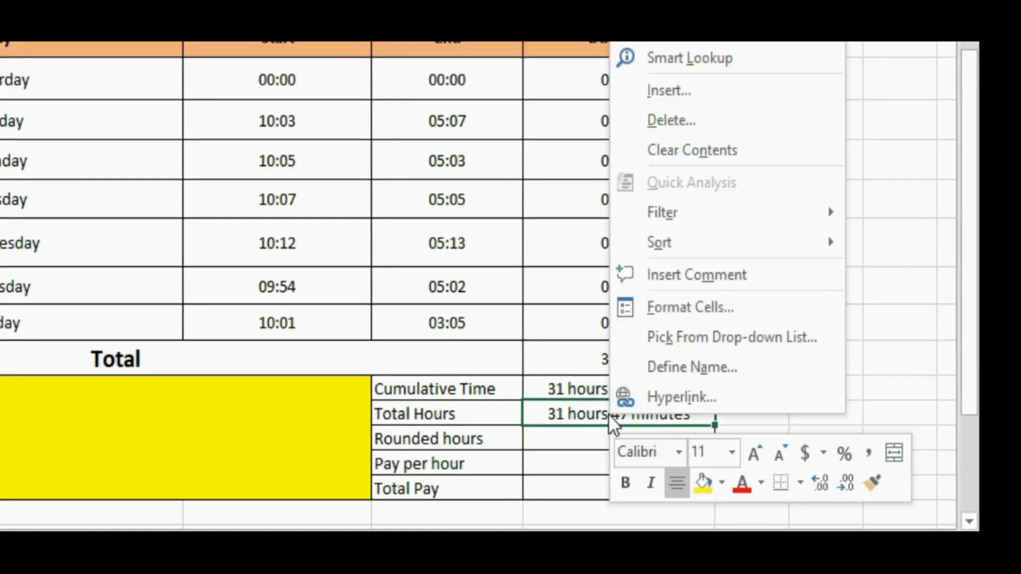
pyautogui.click(737, 310)
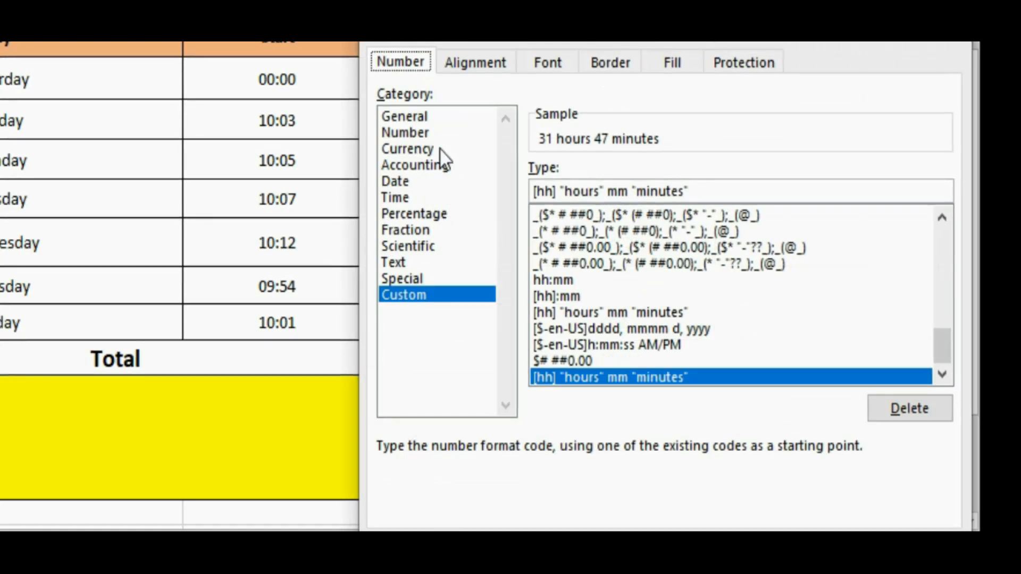
pyautogui.click(421, 118)
pyautogui.click(420, 131)
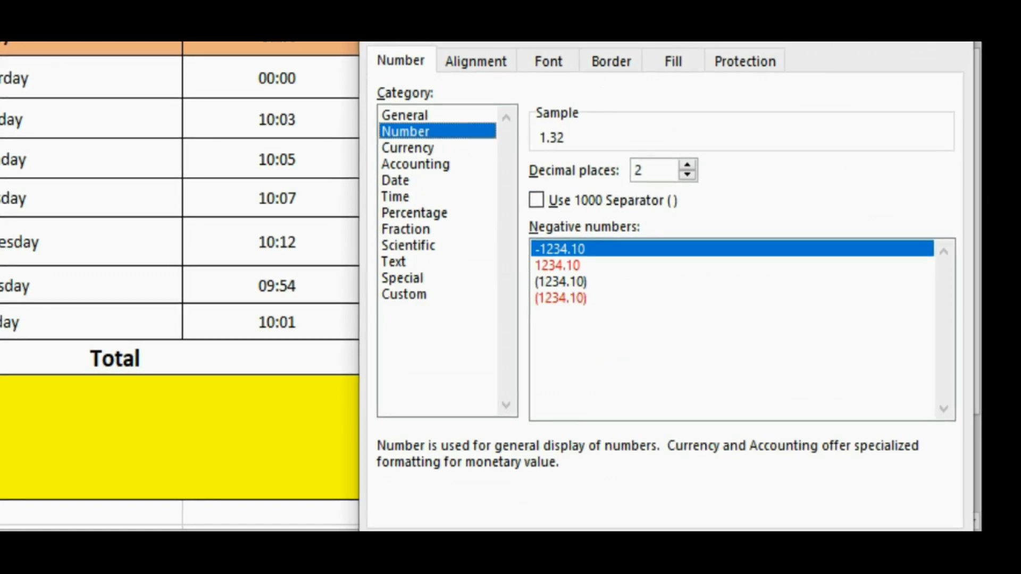
pyautogui.press('Return')
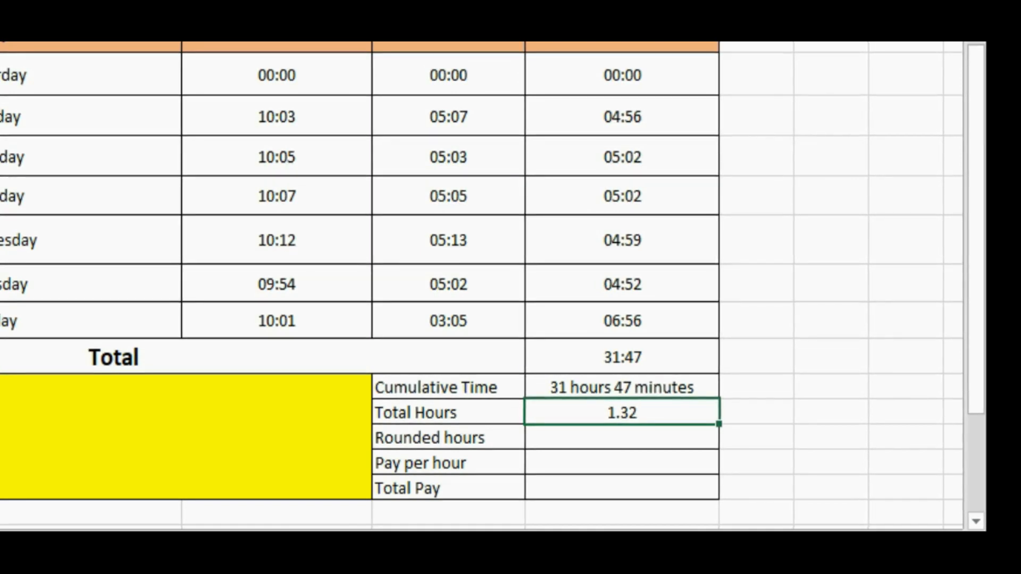
# - Convert the Total Hours value to decimal hours with the formula =I17*24
pyautogui.write('=I17*2')
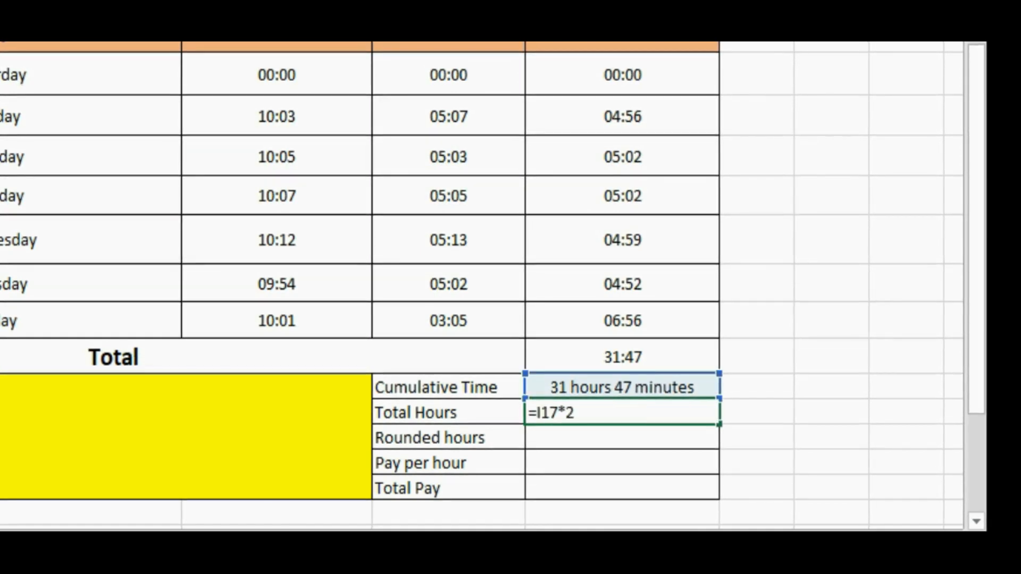
pyautogui.write('4')
pyautogui.press('Return')
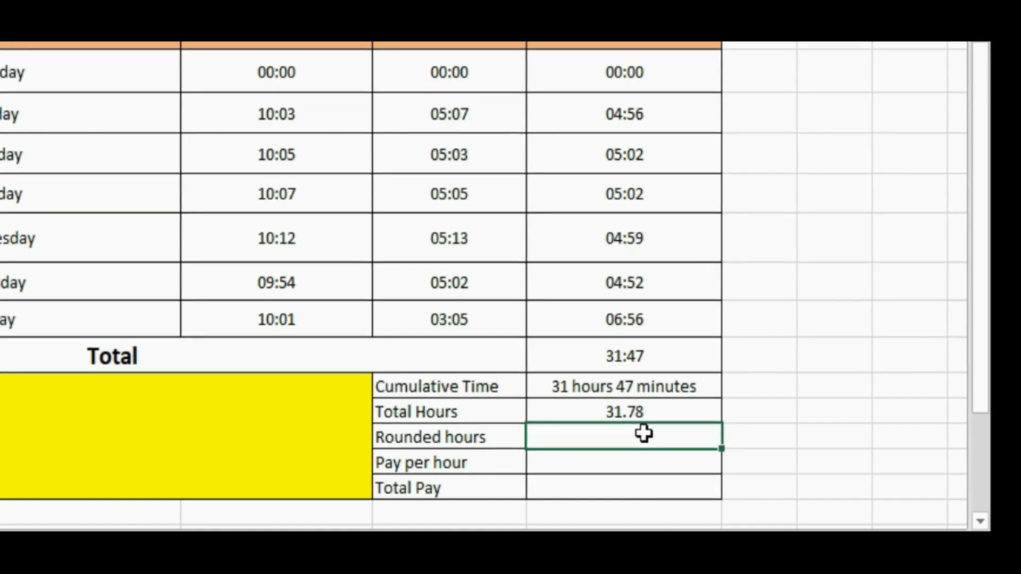
# - Round the total hours in the Rounded hours cell with the formula =ROUND(I18,0.5)
pyautogui.click(663, 409)
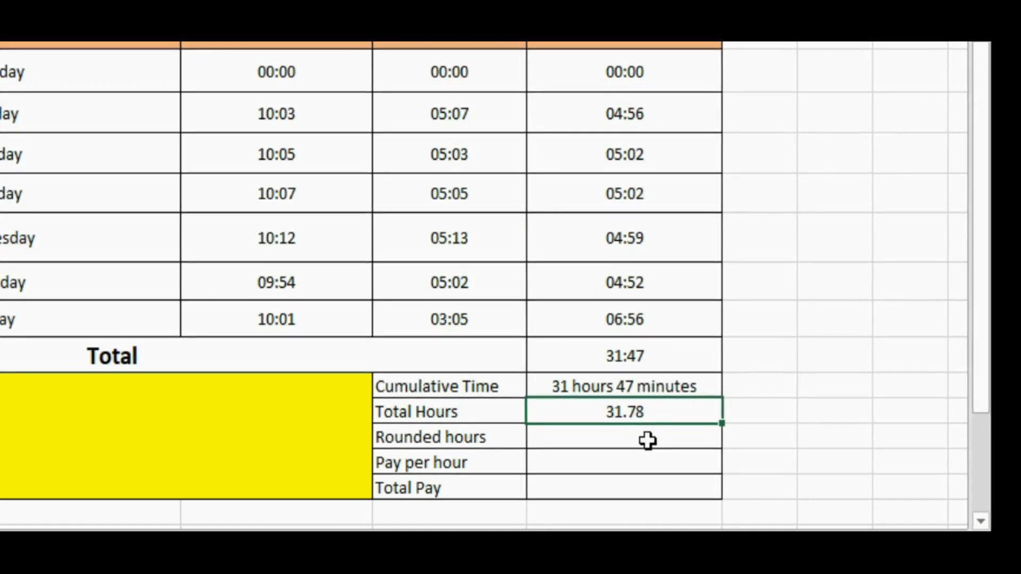
pyautogui.click(648, 440)
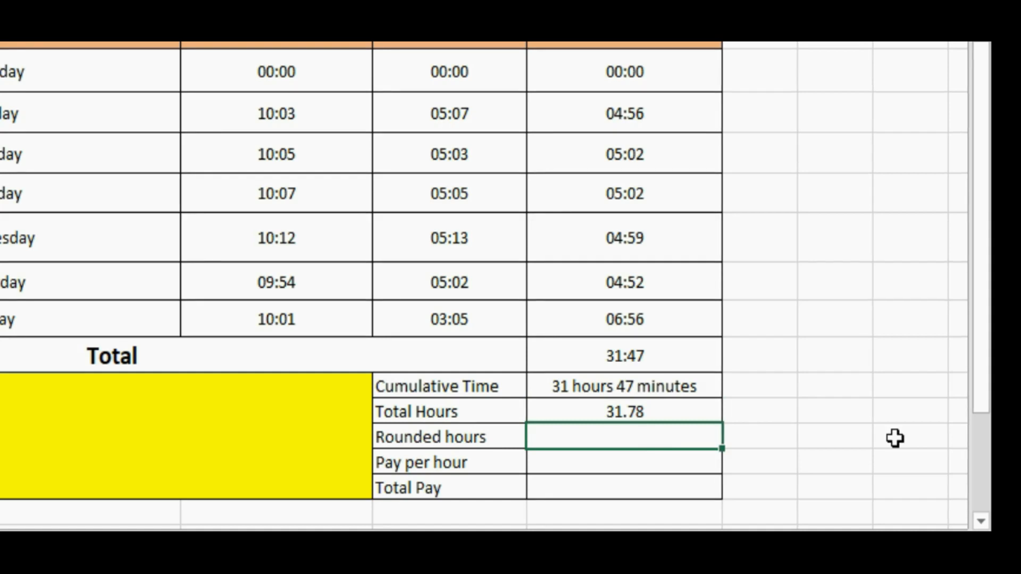
pyautogui.write('=ro')
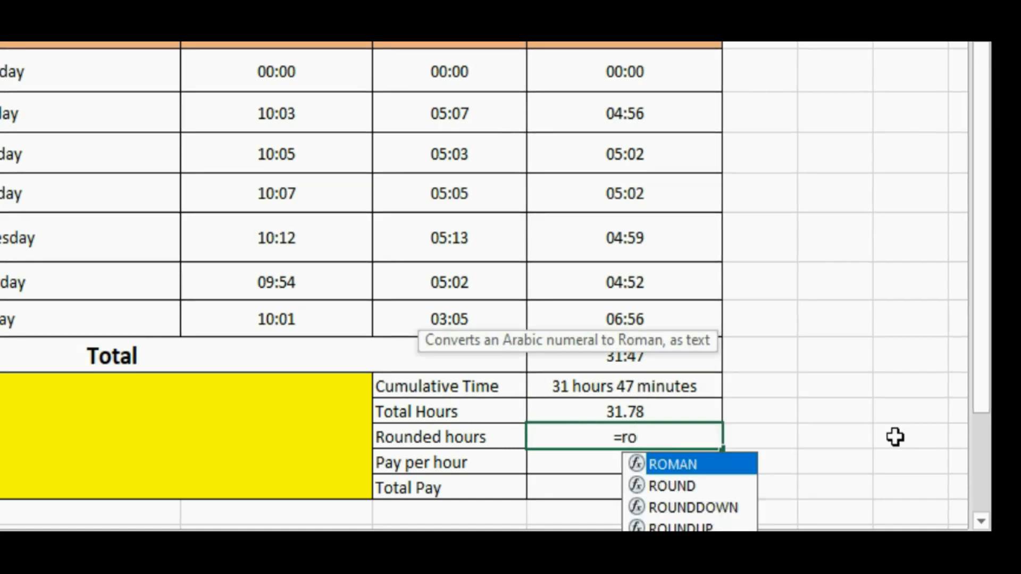
pyautogui.write('und(')
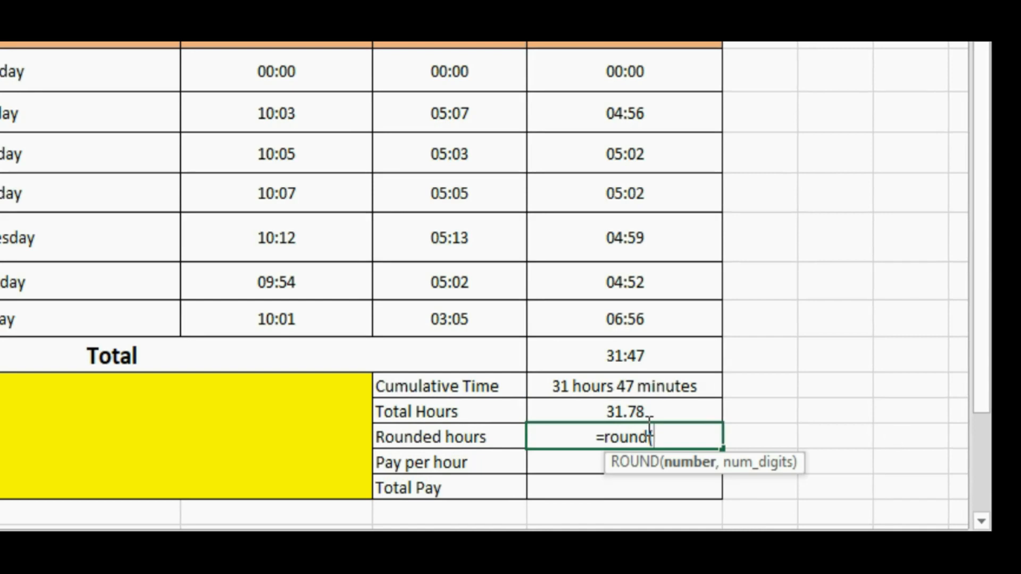
pyautogui.click(604, 408)
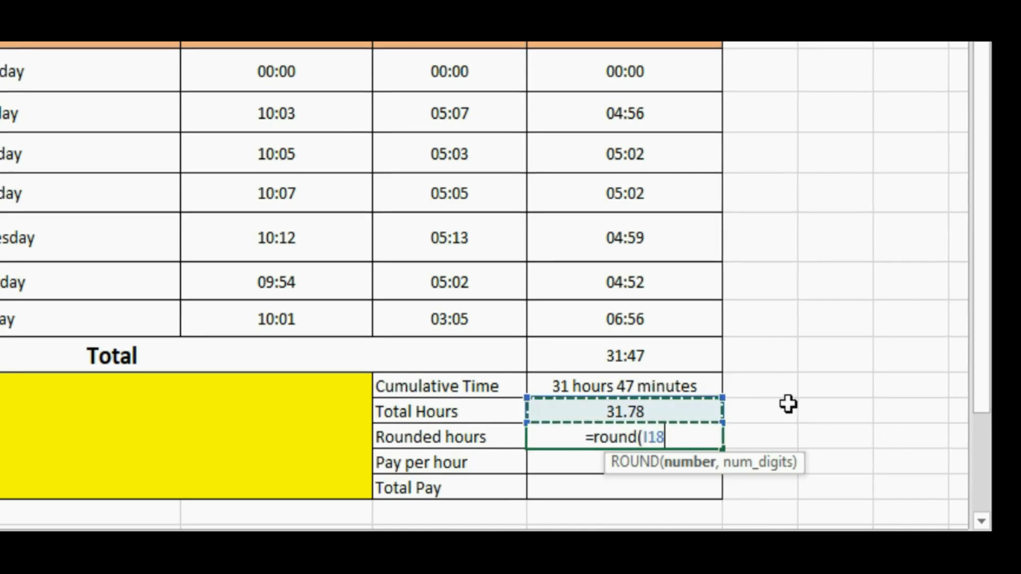
pyautogui.write(',0.5)')
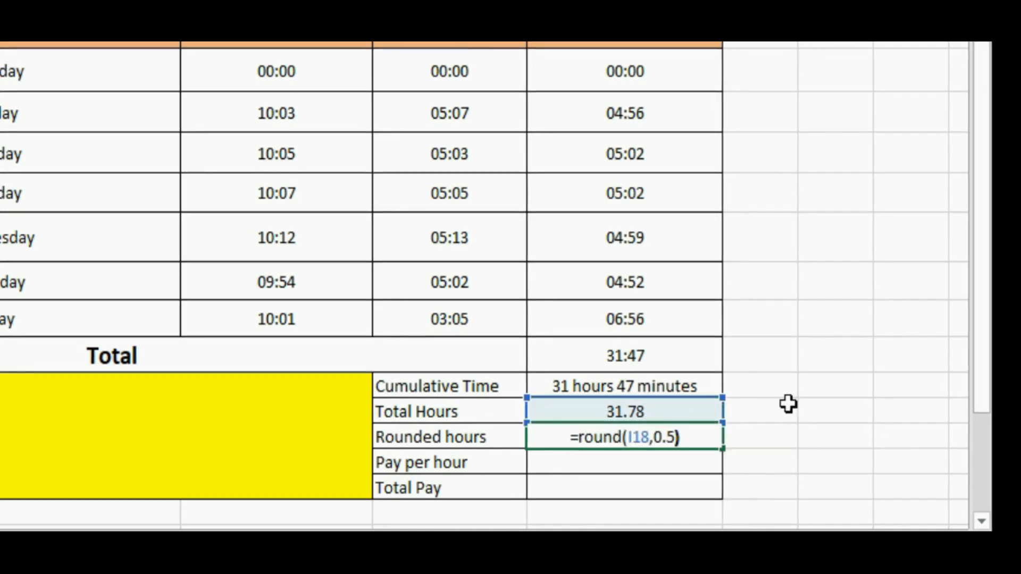
pyautogui.press('Return')
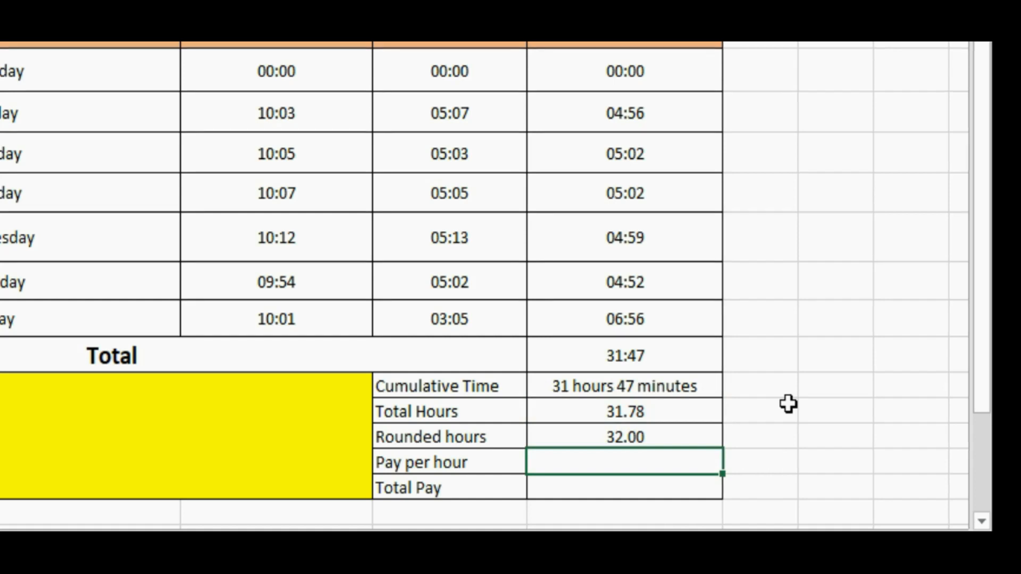
# - Enter 10 as the pay per hour and calculate Total Pay as rounded hours multiplied by pay per hour (=I19*I20)
pyautogui.write('10')
pyautogui.press('Return')
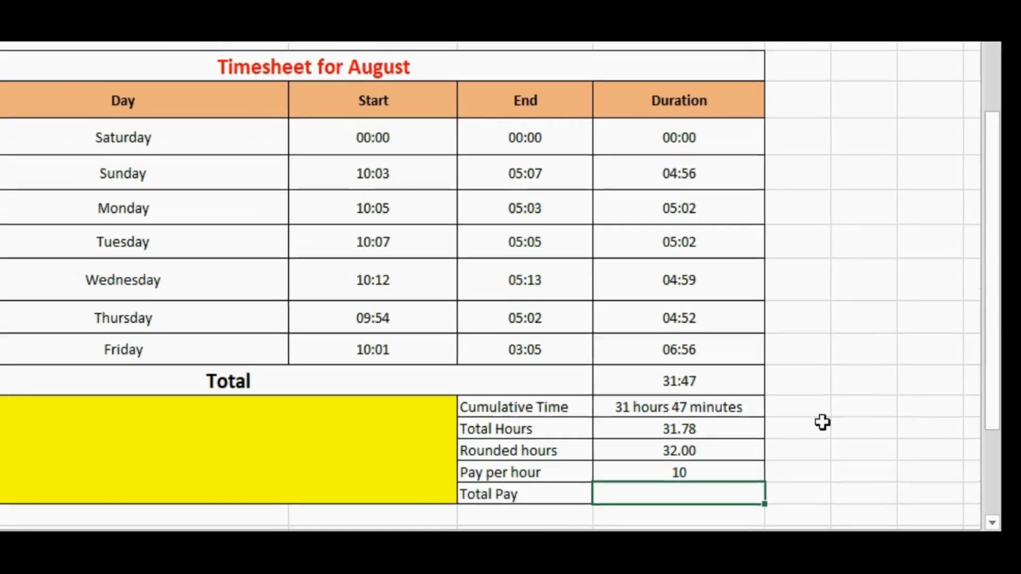
pyautogui.write('=')
pyautogui.press('Up')
pyautogui.press('Up')
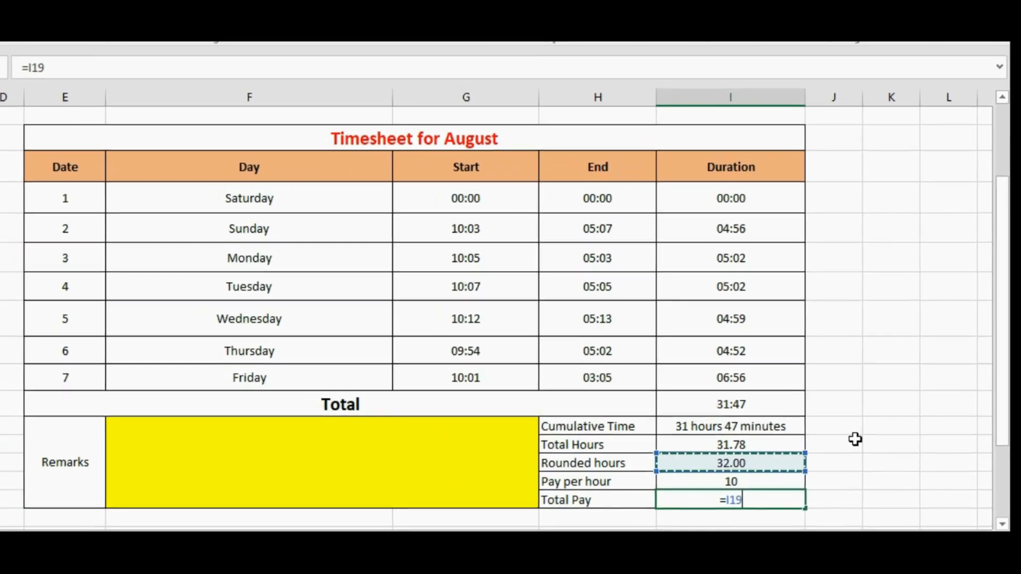
pyautogui.write('*')
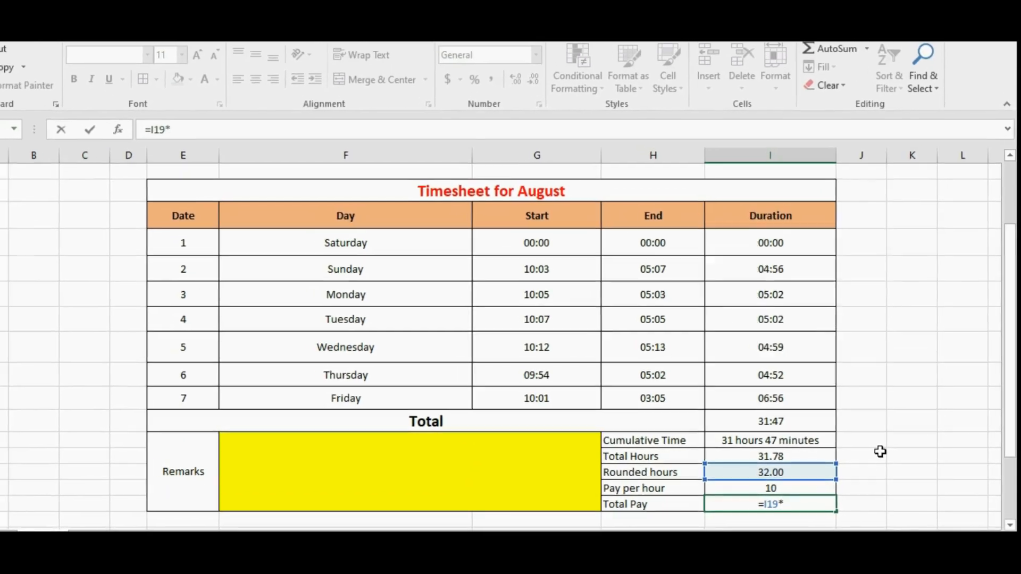
pyautogui.press('Up')
pyautogui.press('Return')
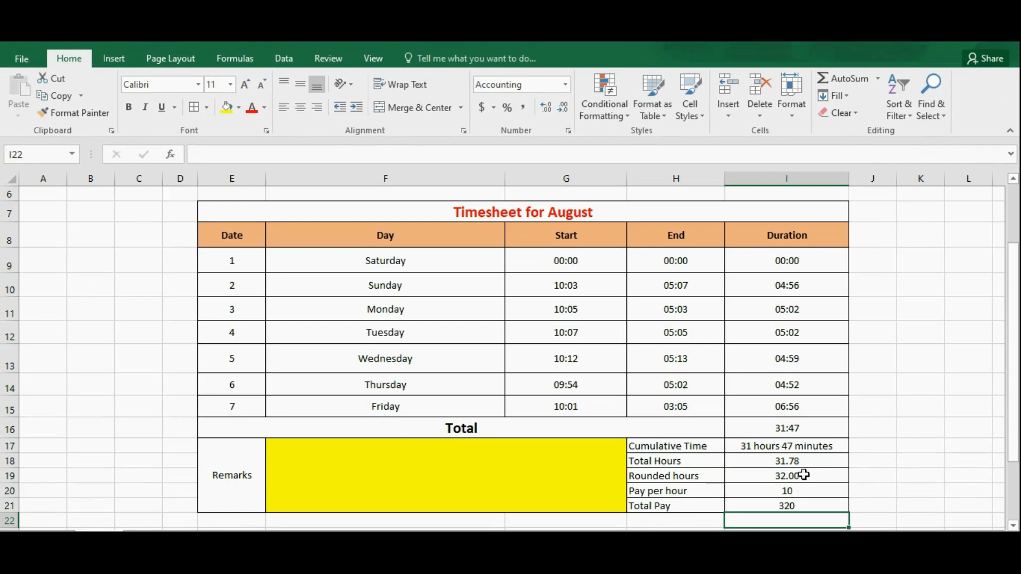
# - Append the word hours to the Rounded hours value with the formula =CONCATENATE(ROUND(I18,0.5),"hours")
pyautogui.press('Up')
pyautogui.press('Up')
pyautogui.press('Up')
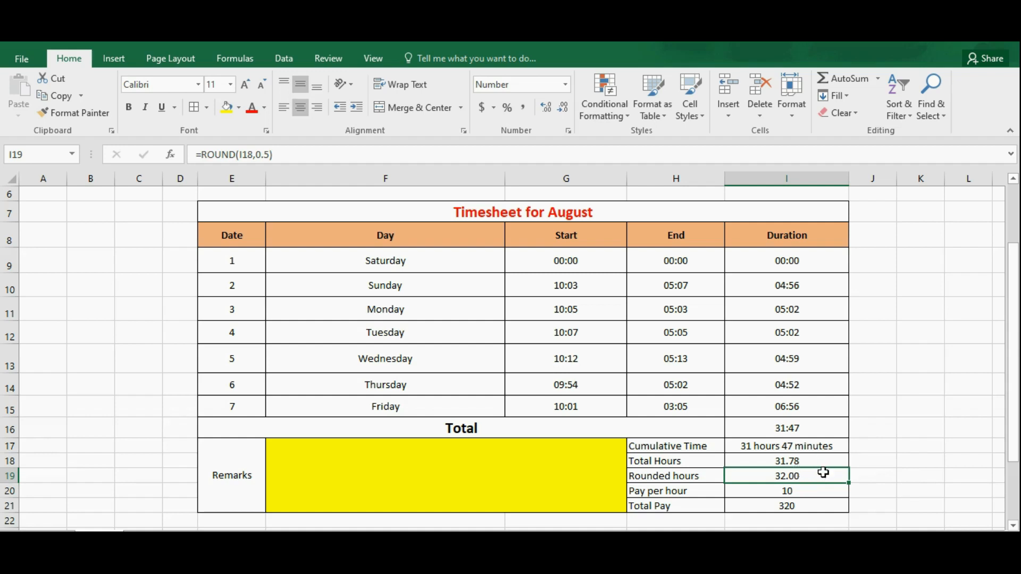
pyautogui.click(202, 154)
pyautogui.write('concatenate(')
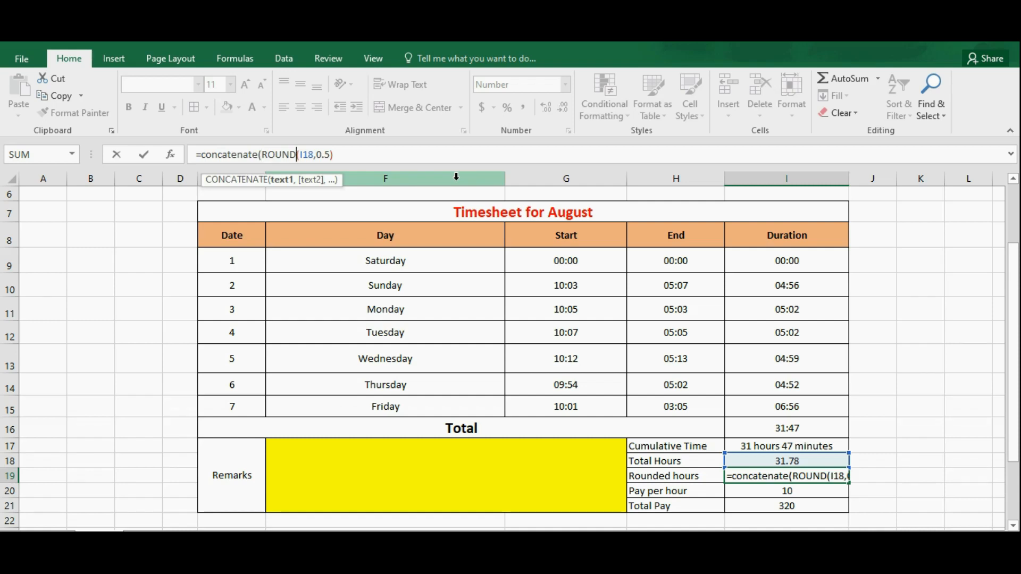
pyautogui.press('Right')
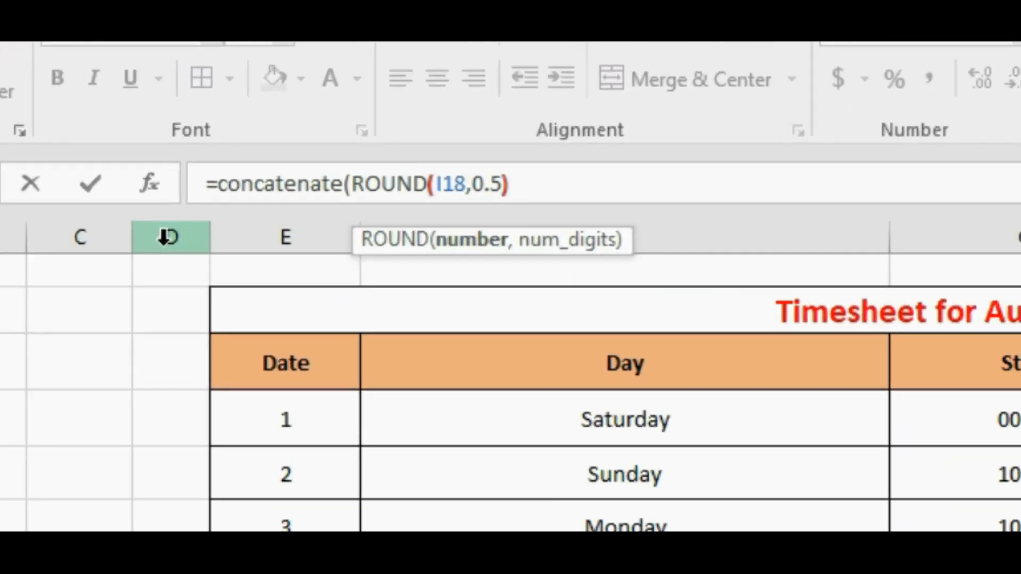
pyautogui.press('Left')
pyautogui.press('Left')
pyautogui.press('Left')
pyautogui.press('Left')
pyautogui.press('Left')
pyautogui.press('Left')
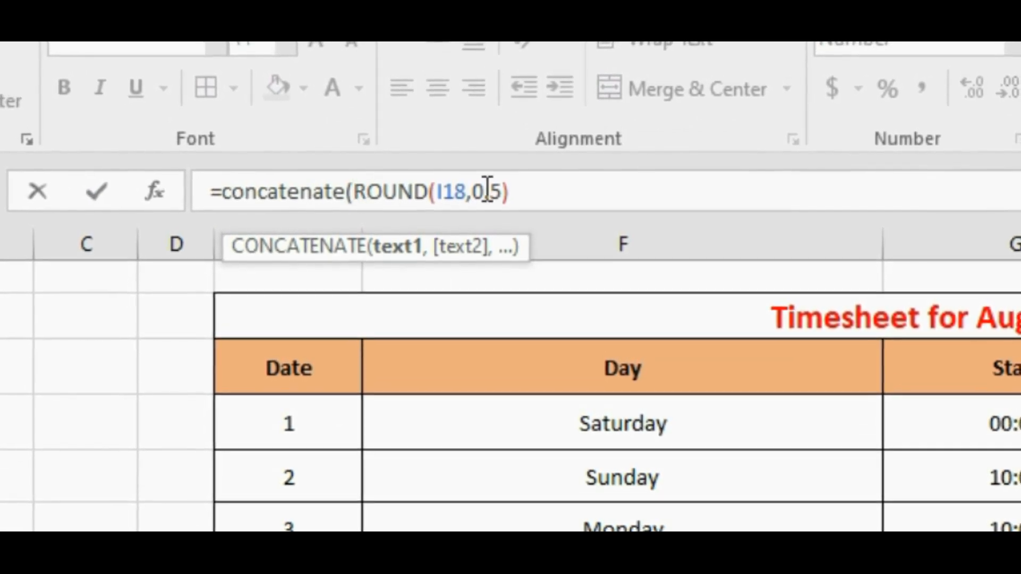
pyautogui.click(513, 190)
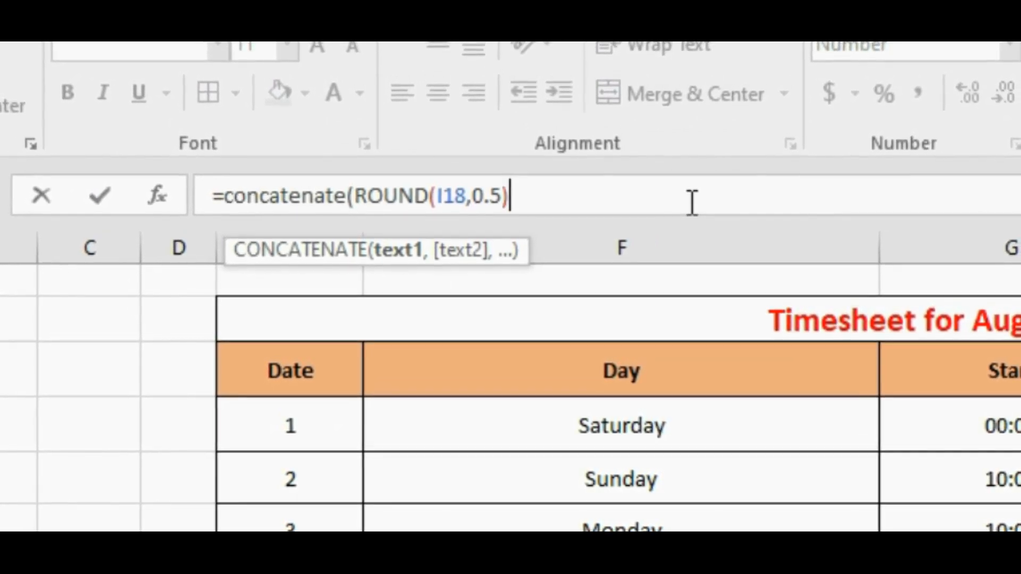
pyautogui.write(',')
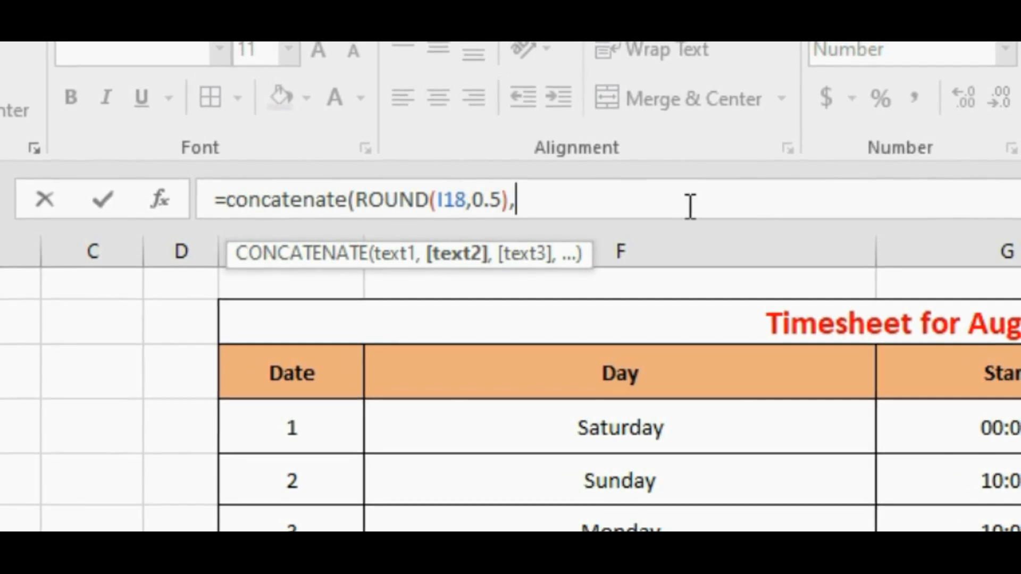
pyautogui.write('"hours')
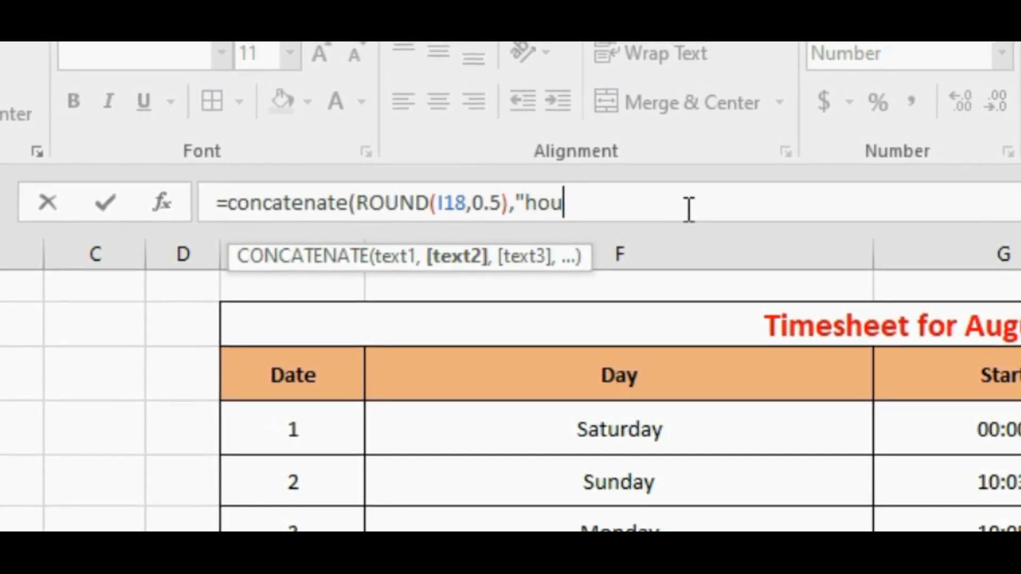
pyautogui.write('")')
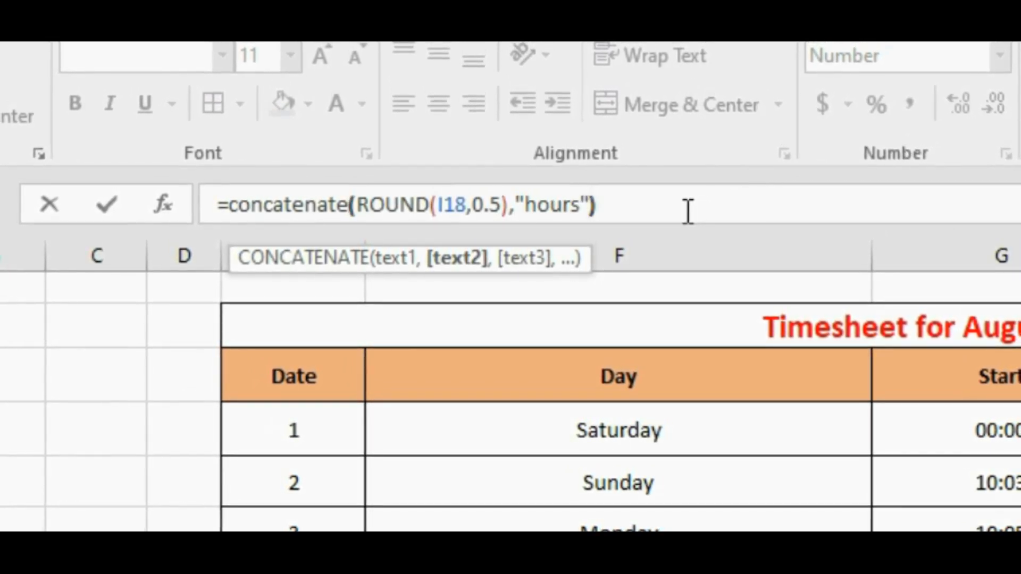
pyautogui.press('Return')
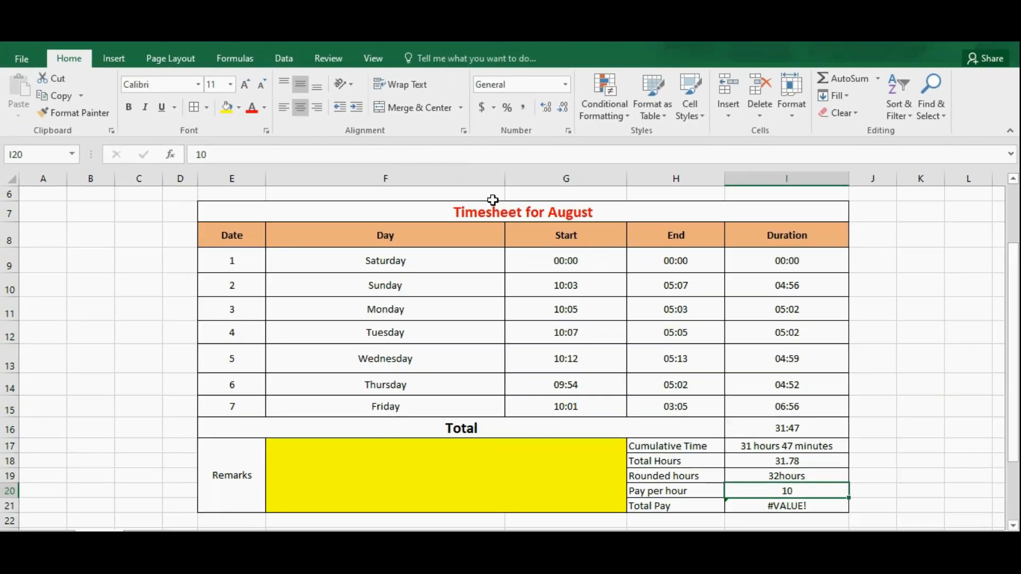
# - Insert a space before the word hours inside the quoted text of the Rounded hours formula
pyautogui.click(793, 476)
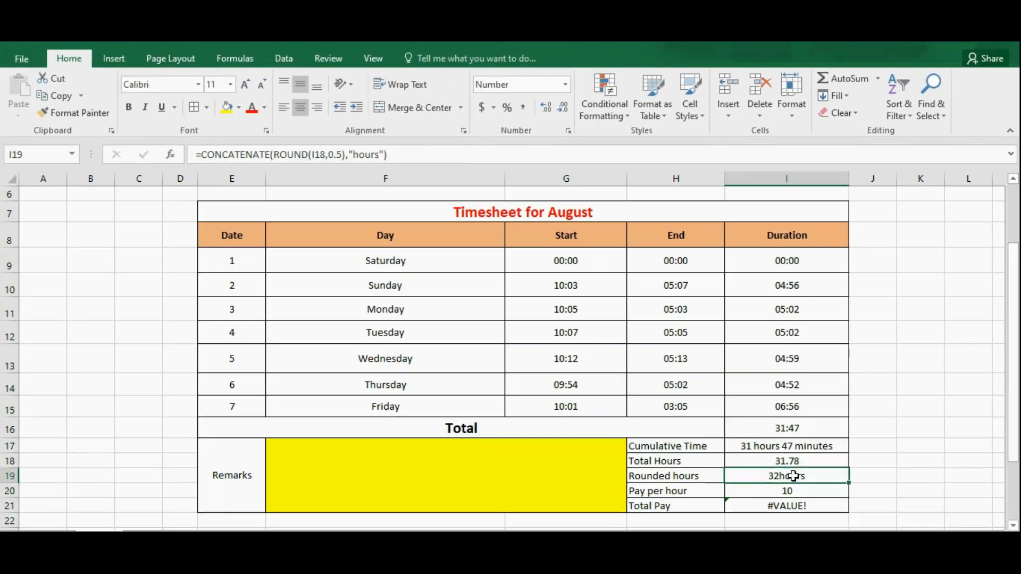
pyautogui.click(800, 461)
pyautogui.click(803, 476)
pyautogui.click(353, 155)
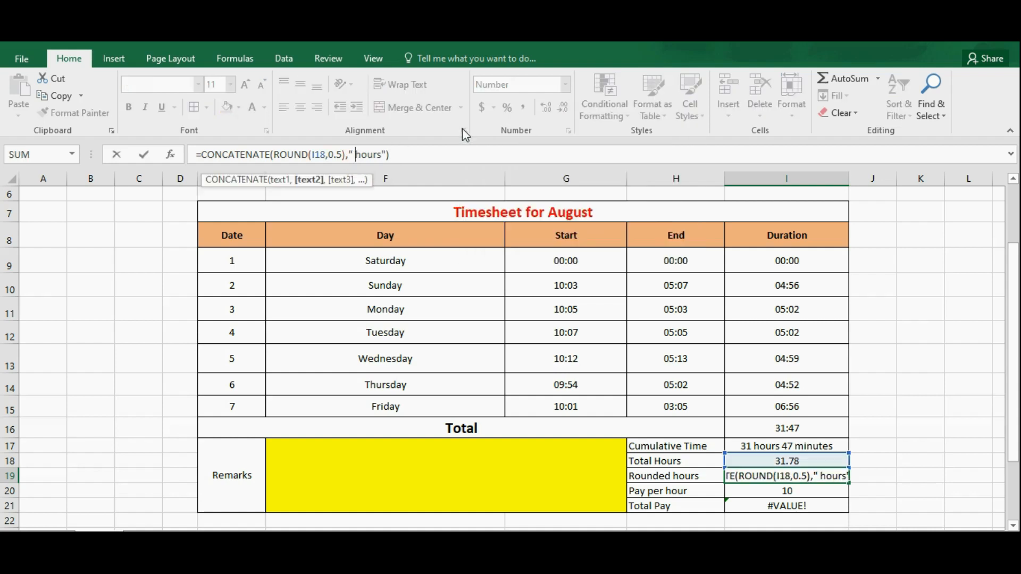
pyautogui.press('Return')
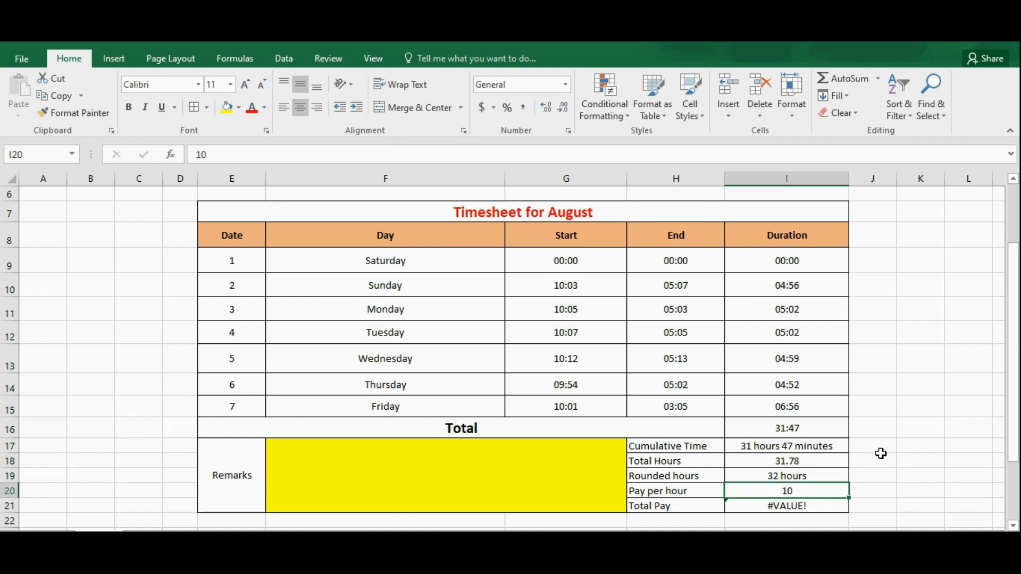
# - Format the Pay per hour value as Currency with the $ symbol and 2 decimal places
pyautogui.rightClick(778, 490)
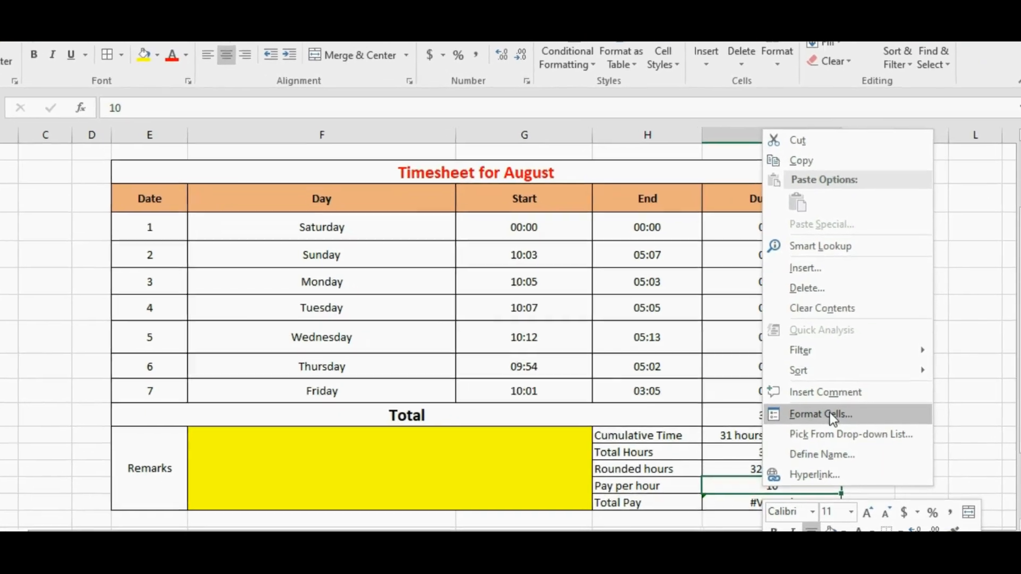
pyautogui.click(829, 412)
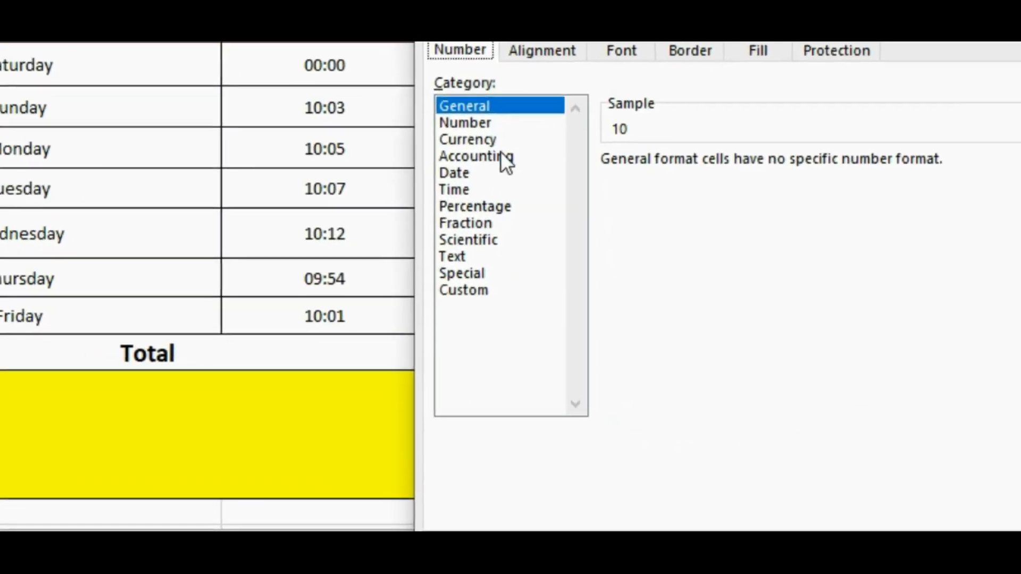
pyautogui.click(486, 138)
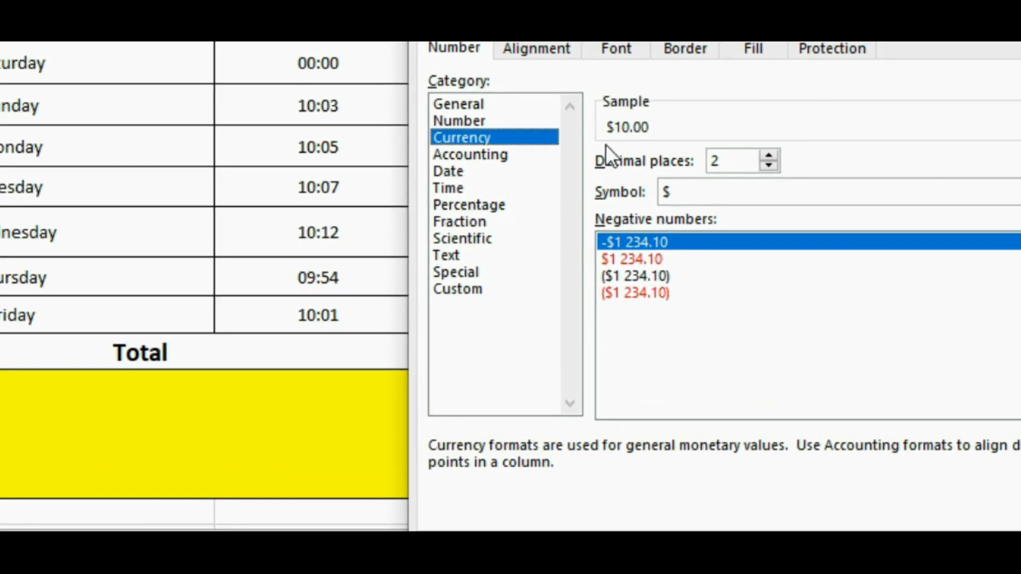
pyautogui.click(930, 572)
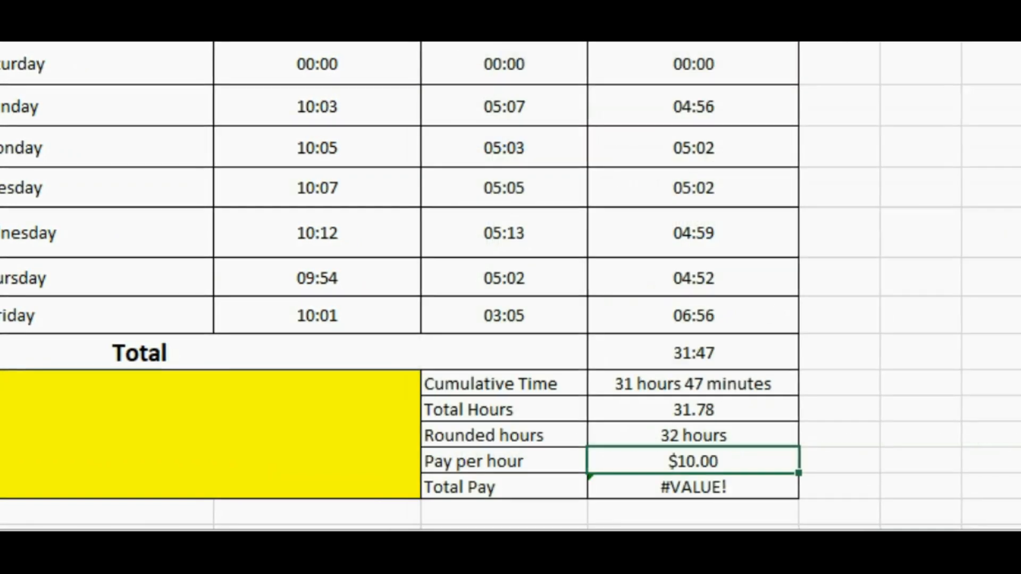
# - Replace the Total Pay formula with =MID(I19,1,2) to extract the number from the Rounded hours text
pyautogui.click(721, 485)
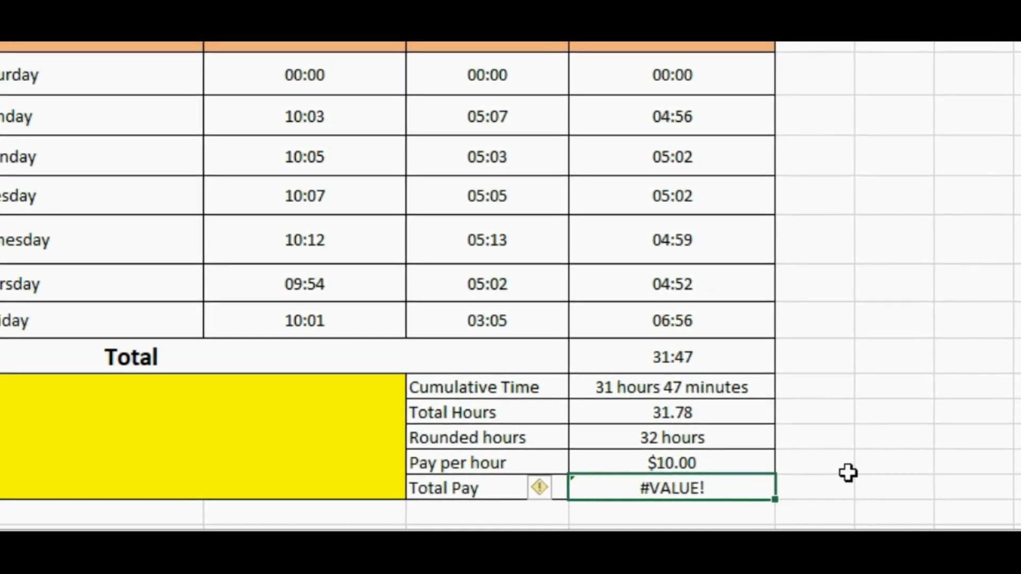
pyautogui.write('=mid(')
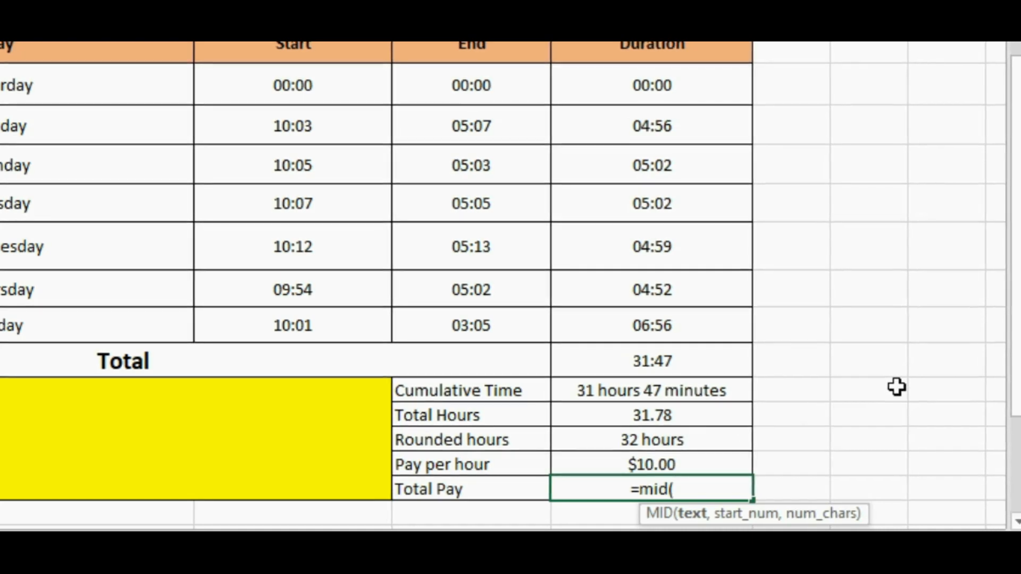
pyautogui.click(662, 447)
pyautogui.write(',')
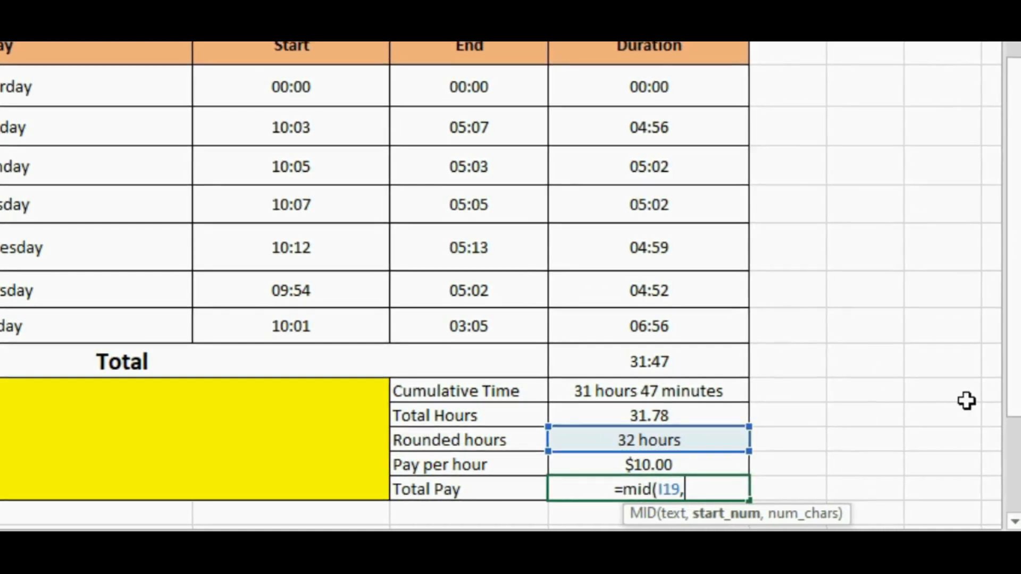
pyautogui.write('1')
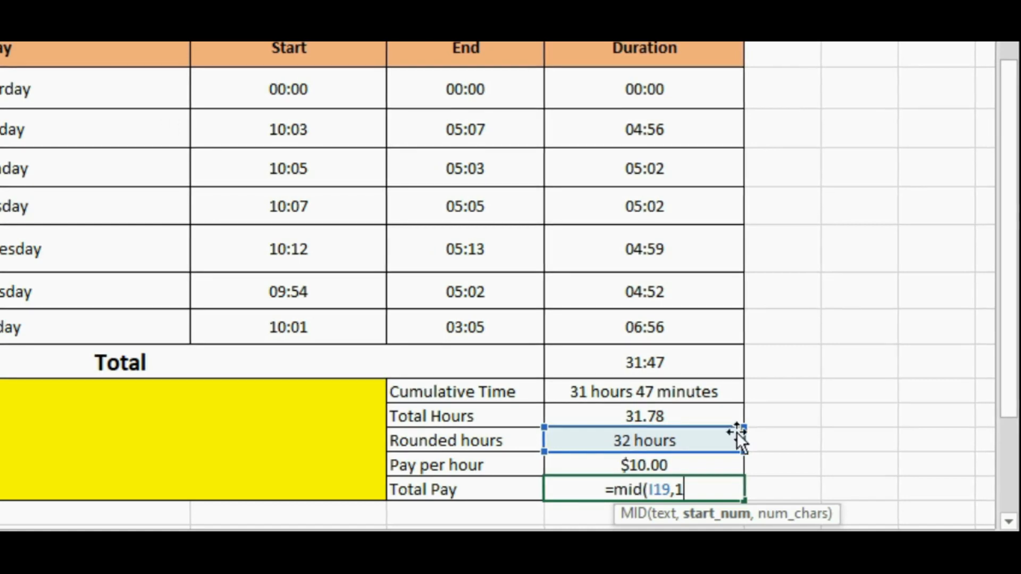
pyautogui.write('2)')
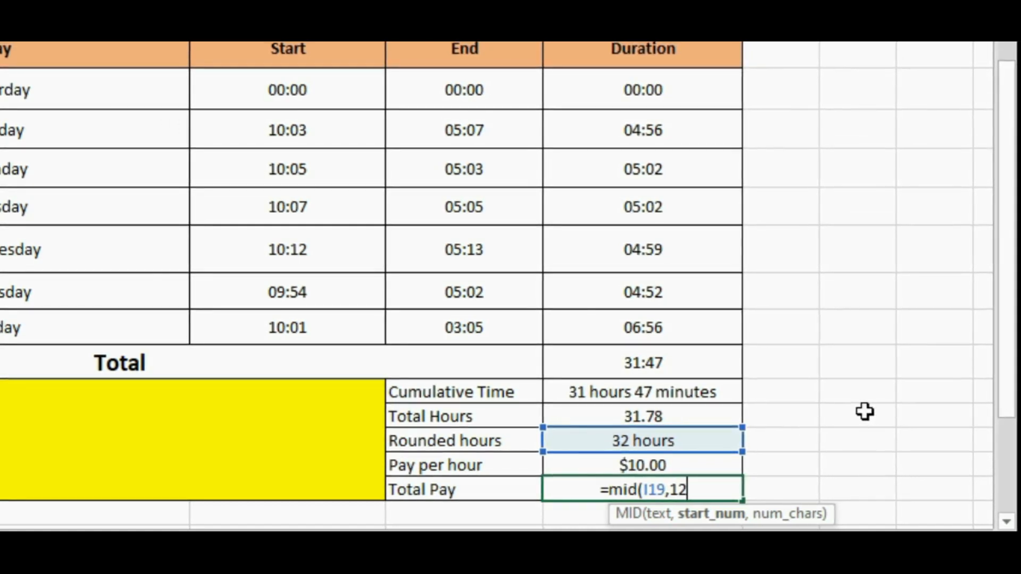
pyautogui.press('BackSpace')
pyautogui.press('BackSpace')
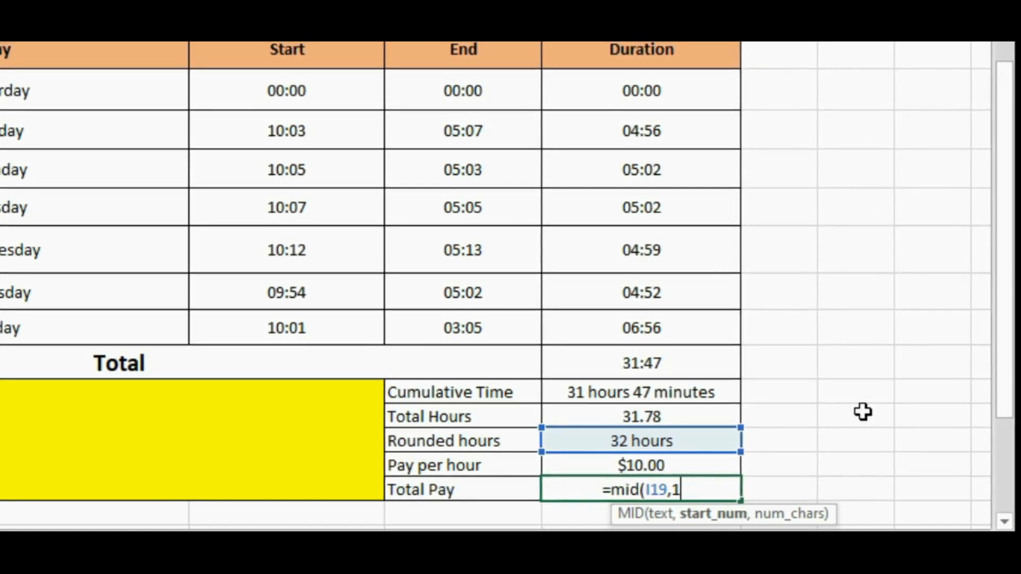
pyautogui.write(',2)')
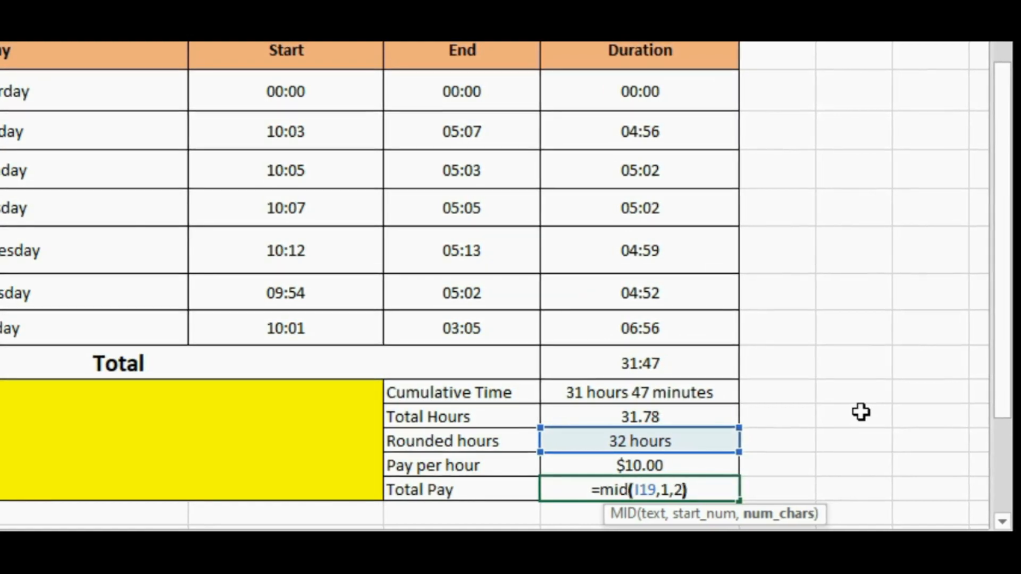
pyautogui.press('Return')
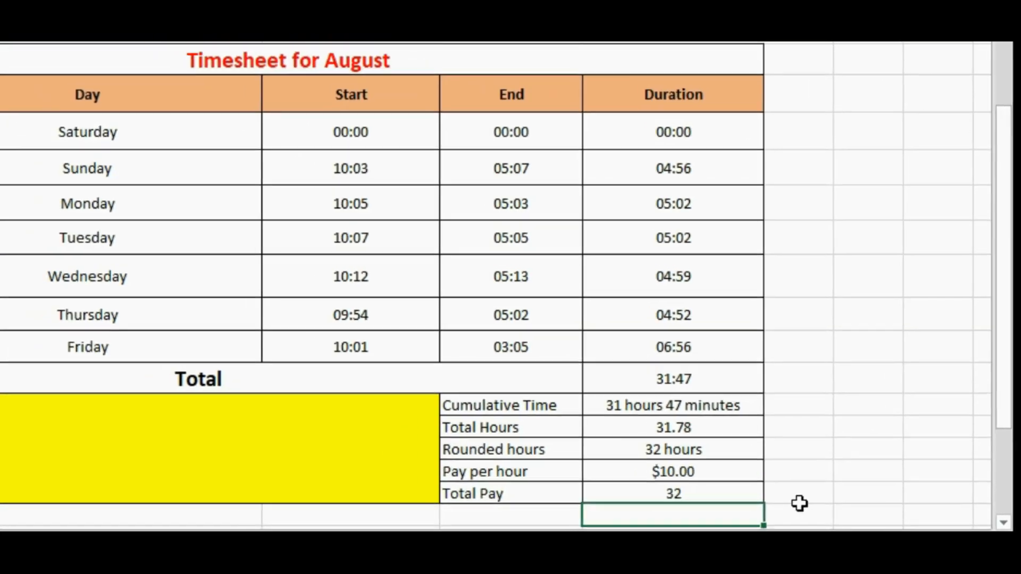
# - Extend the Total Pay formula to multiply the extracted hours by the pay per hour: =PRODUCT(MID(I19,1,2),I20)
pyautogui.click(637, 489)
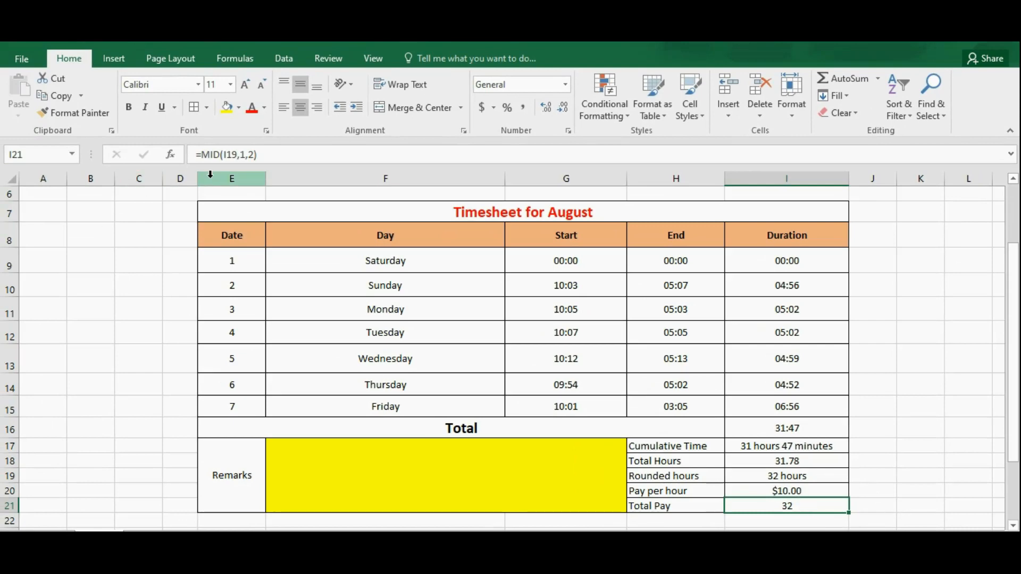
pyautogui.click(199, 154)
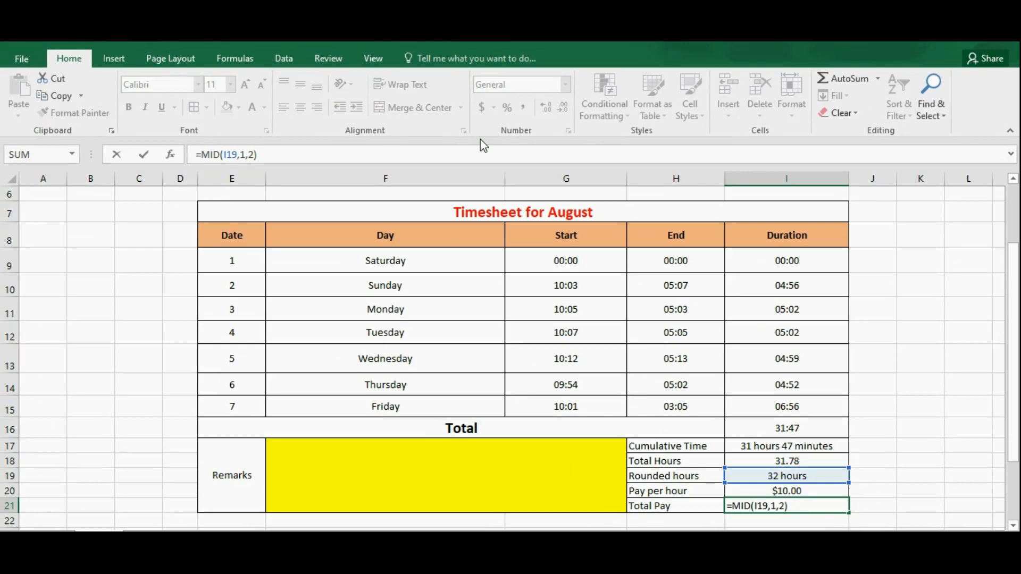
pyautogui.write('product(')
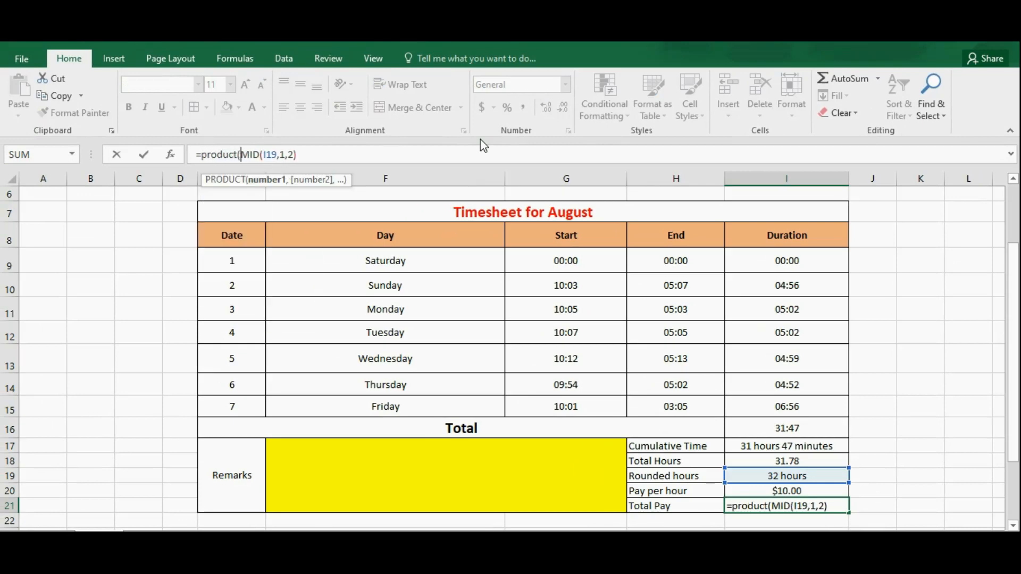
pyautogui.press('End')
pyautogui.write(',')
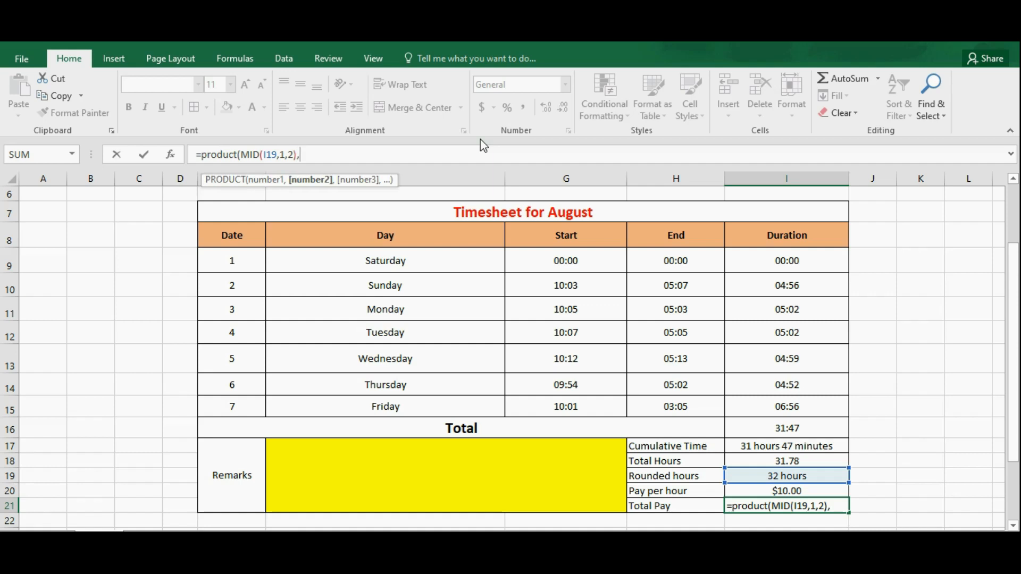
pyautogui.click(795, 490)
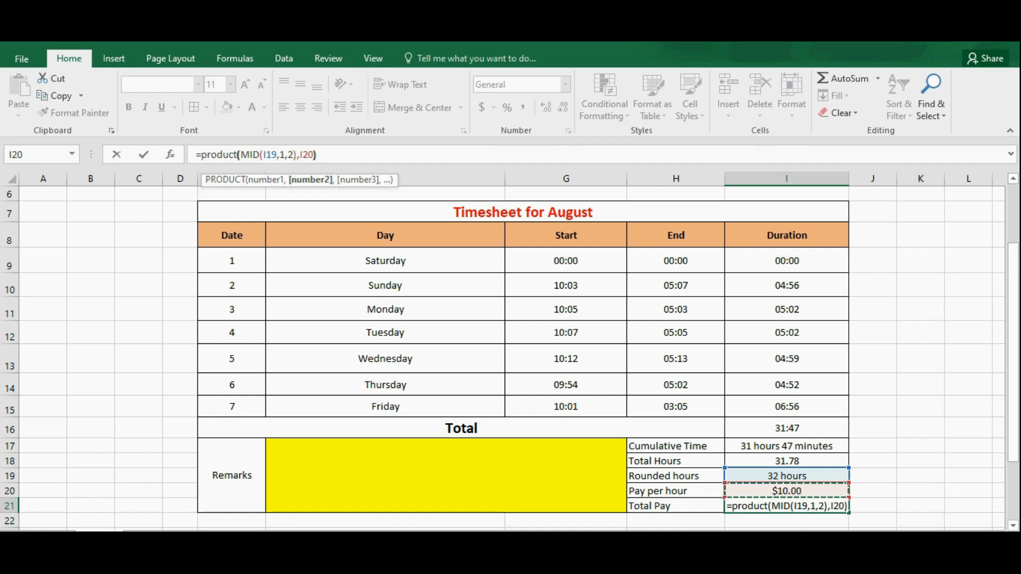
pyautogui.press('Return')
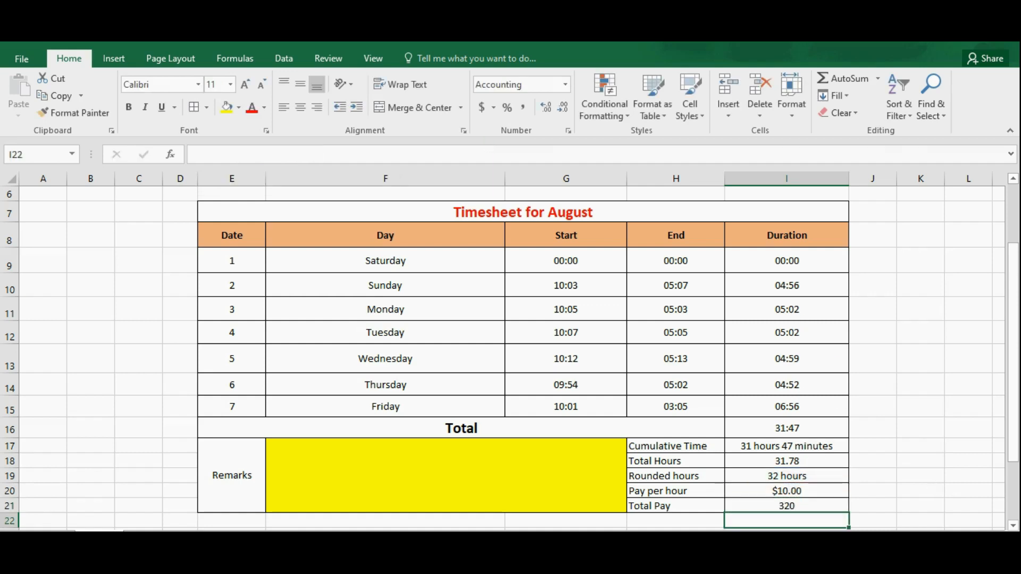
# - Format the Total Pay value as Currency in dollars
pyautogui.rightClick(800, 504)
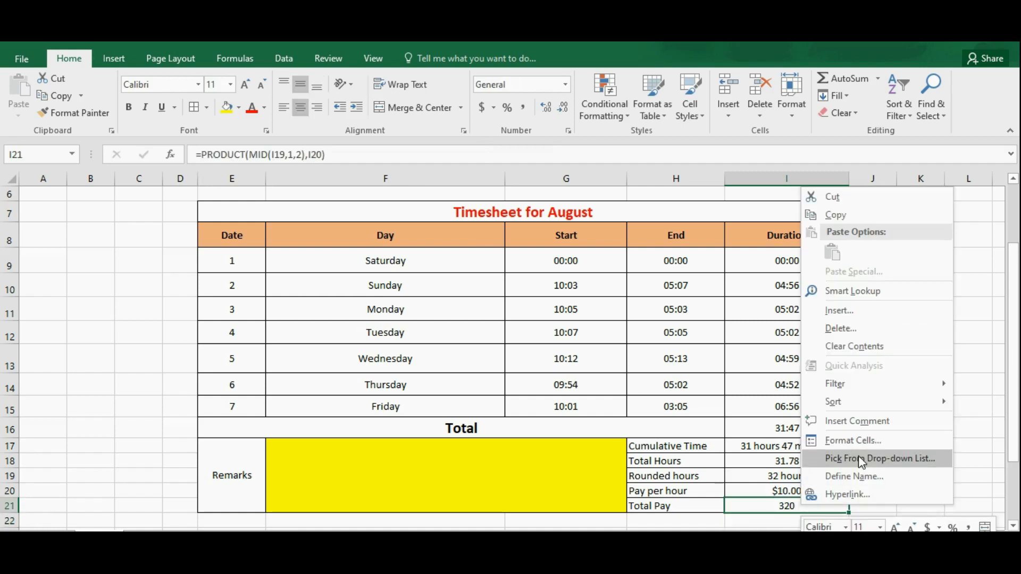
pyautogui.click(849, 442)
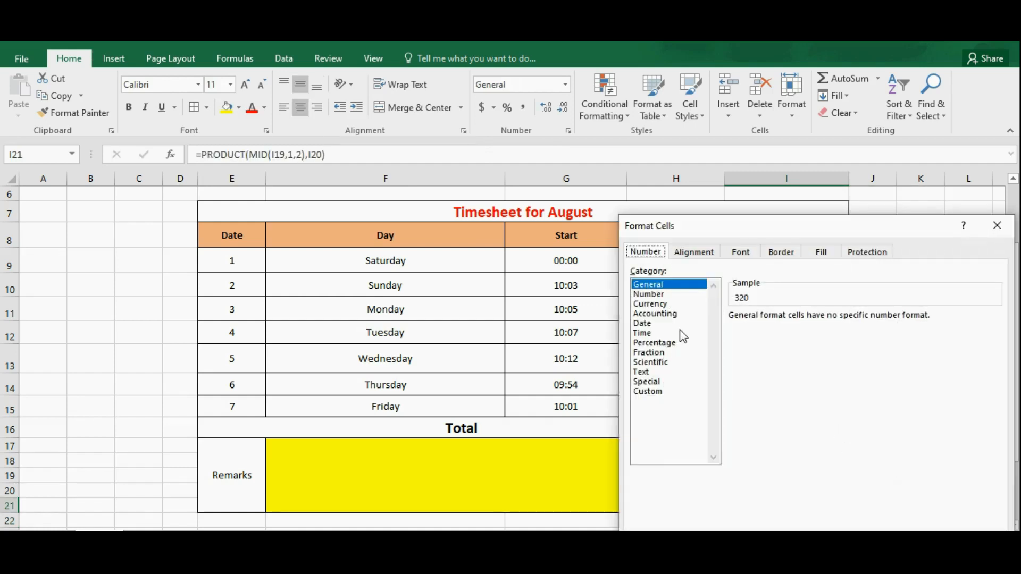
pyautogui.click(666, 305)
pyautogui.press('Return')
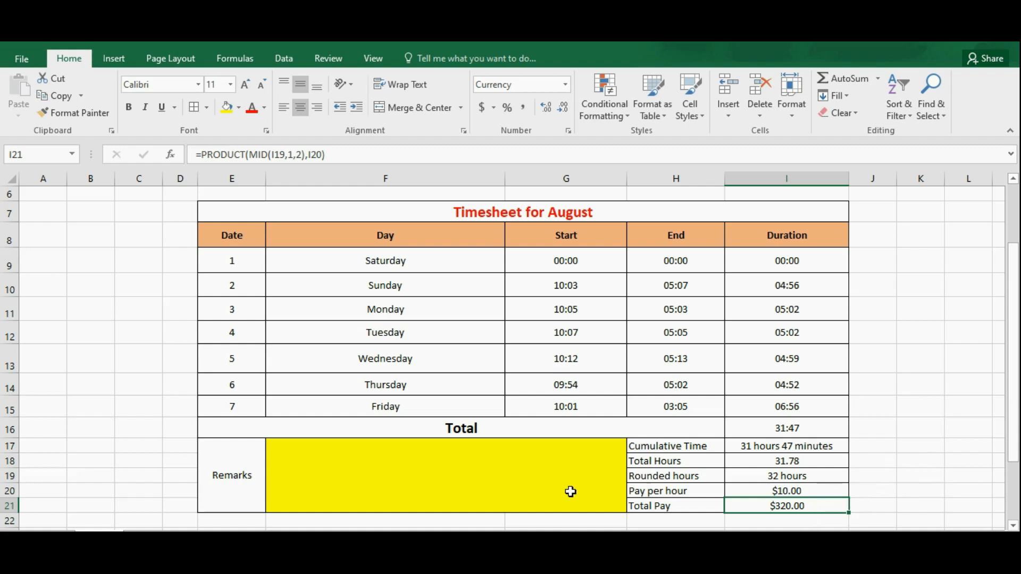
# - Start a CONCATENATE formula in the Remarks cell with the text "You have worked " followed by the Rounded hours reference I19
pyautogui.click(509, 481)
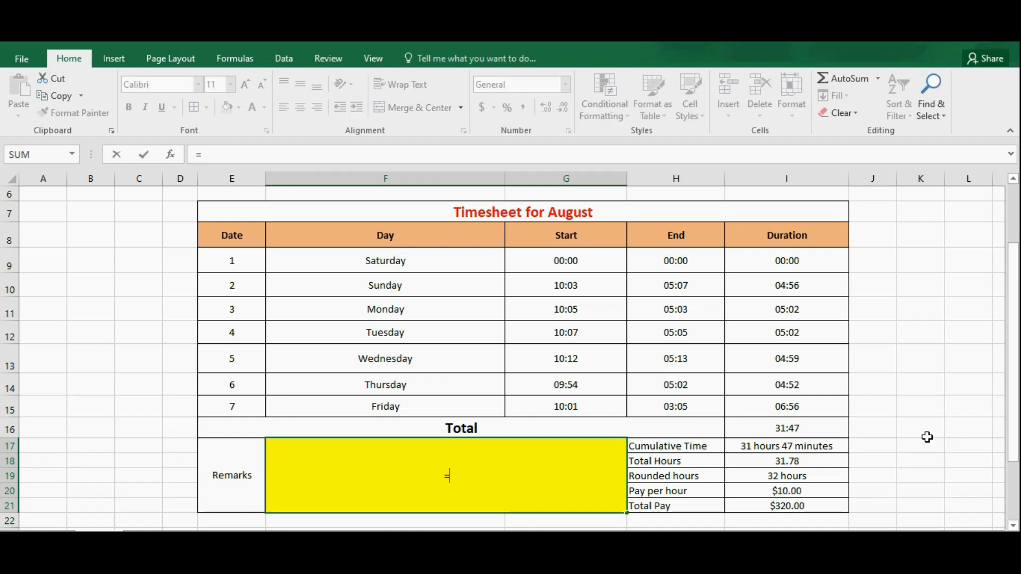
pyautogui.write('concatenat')
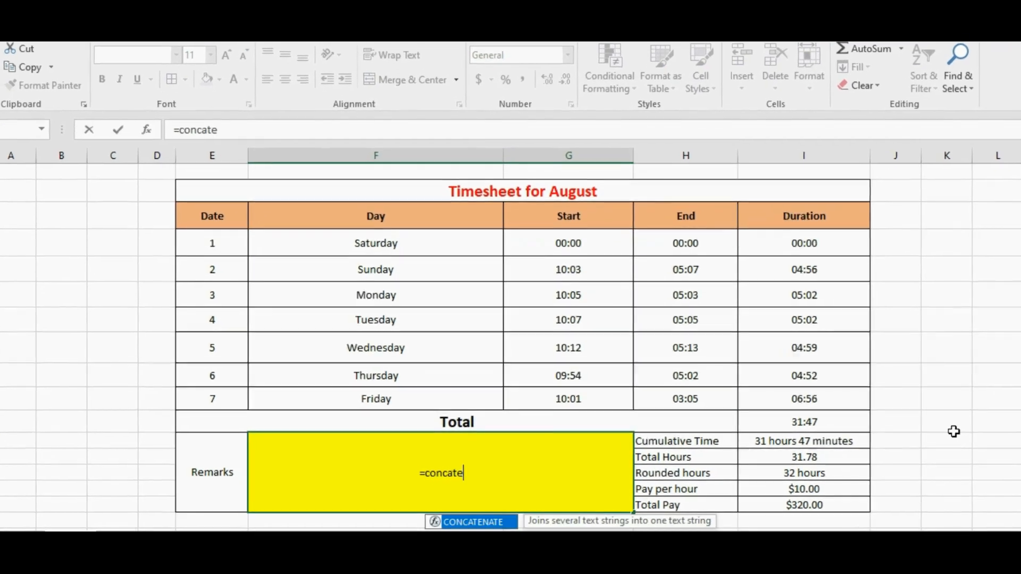
pyautogui.write('e(')
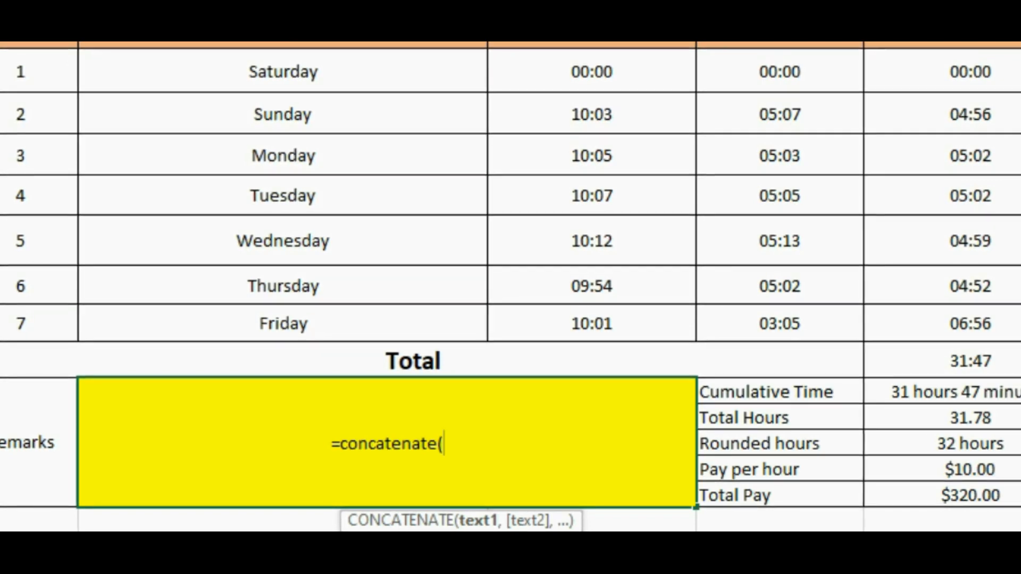
pyautogui.write('"')
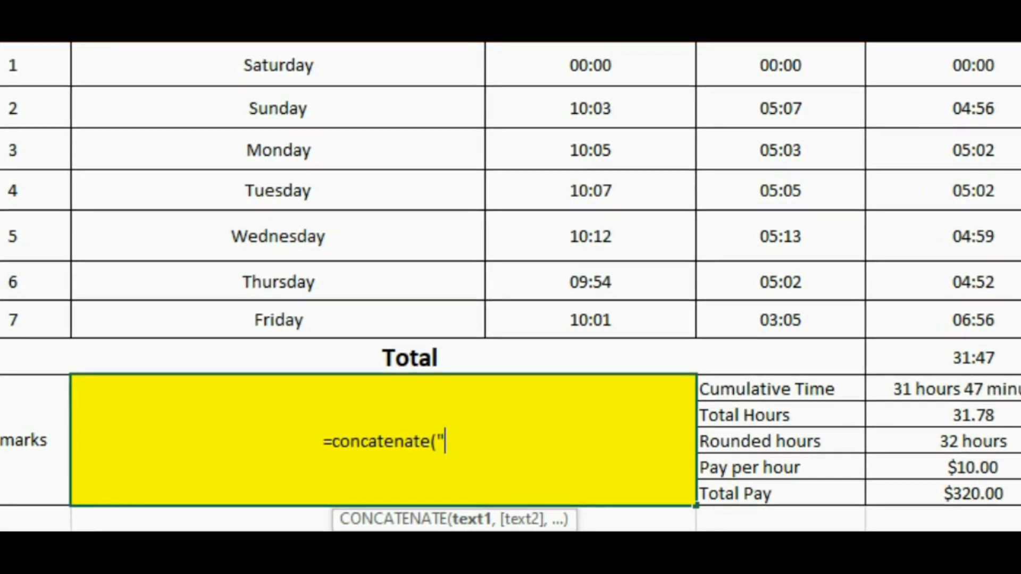
pyautogui.write('You')
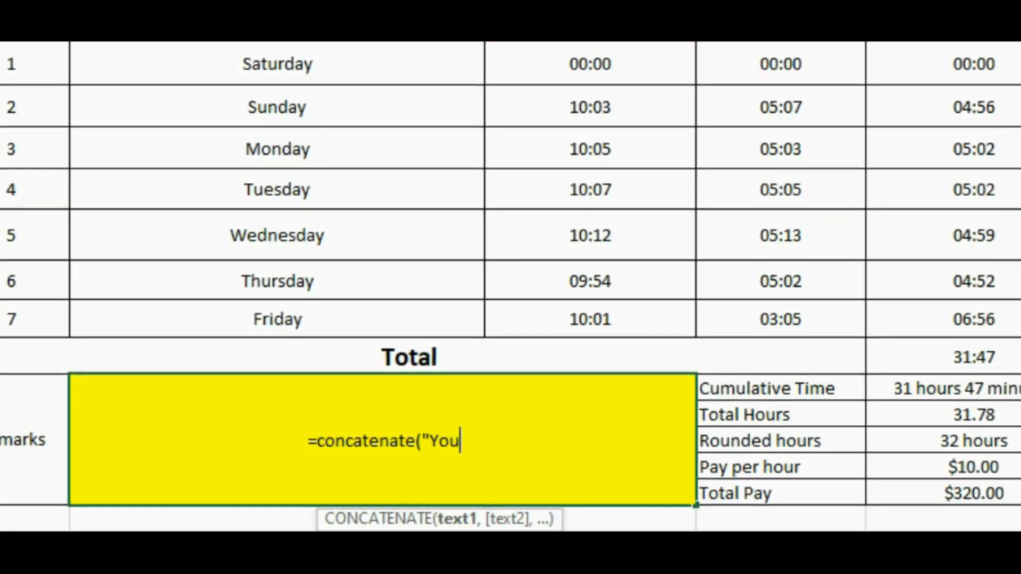
pyautogui.write(' have w')
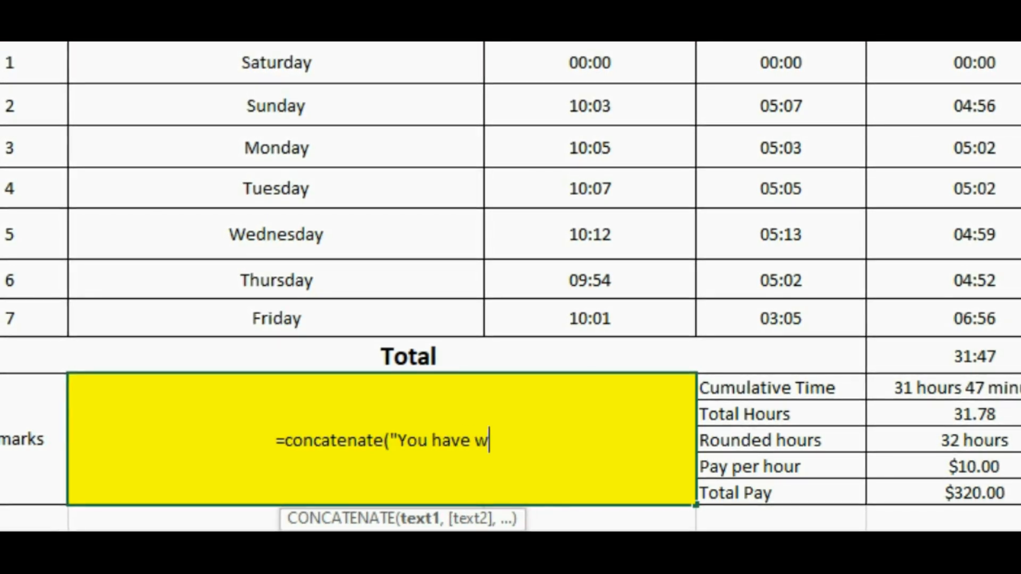
pyautogui.write('orked')
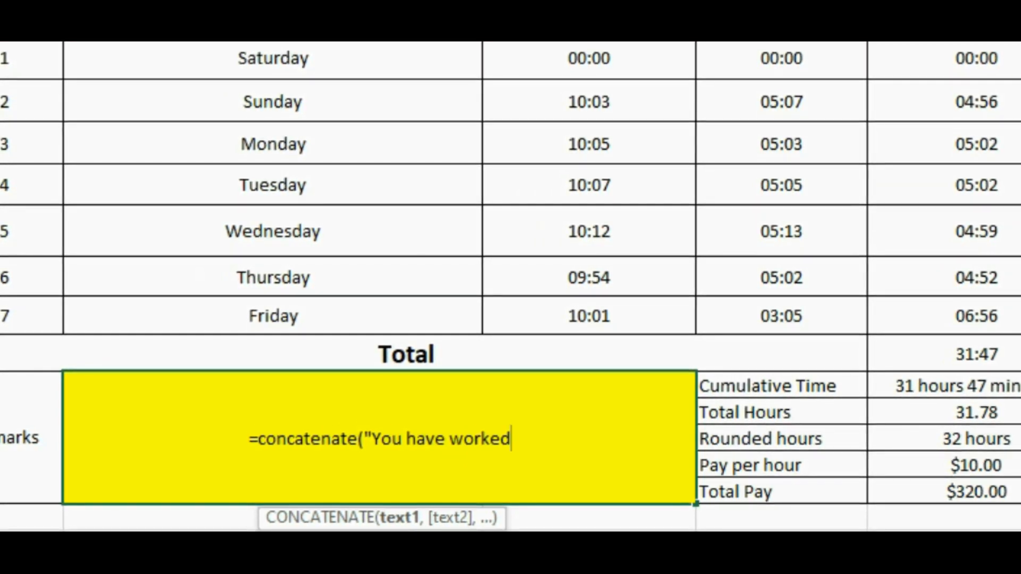
pyautogui.write('"')
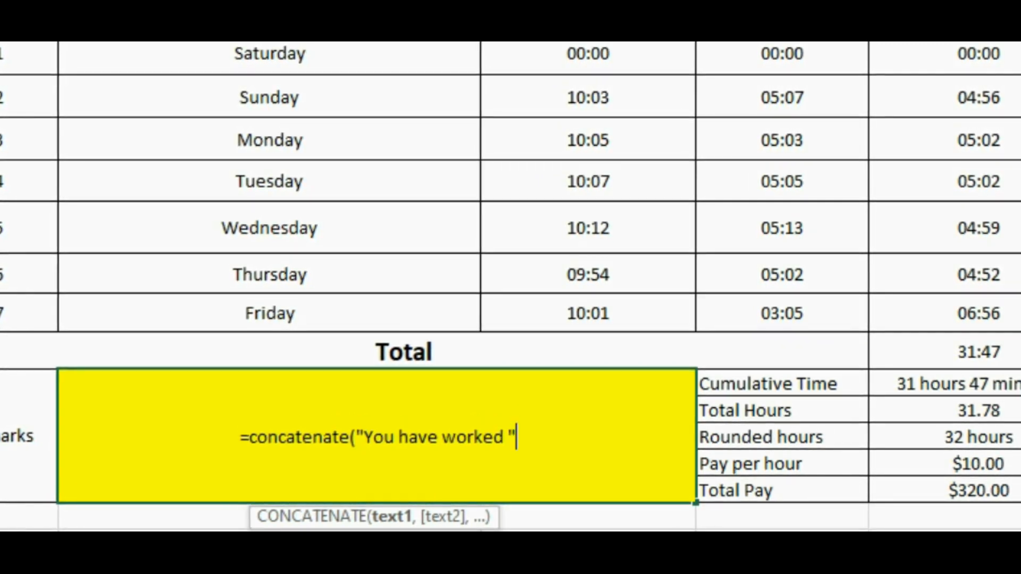
pyautogui.write(',')
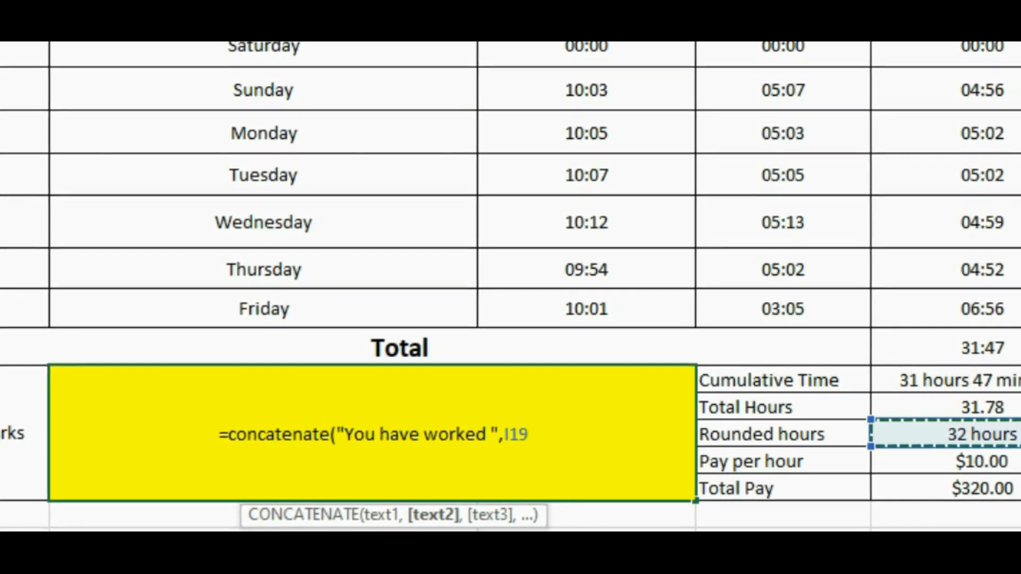
# - Complete the Remarks formula with the text " a week and your payable amount is " and the Total Pay reference I21
pyautogui.write(',')
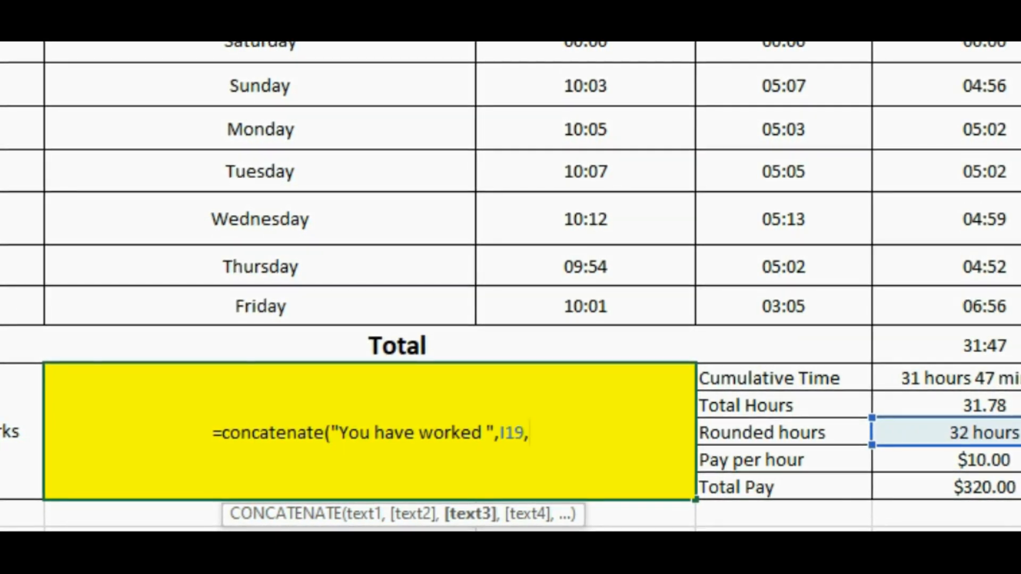
pyautogui.write('"')
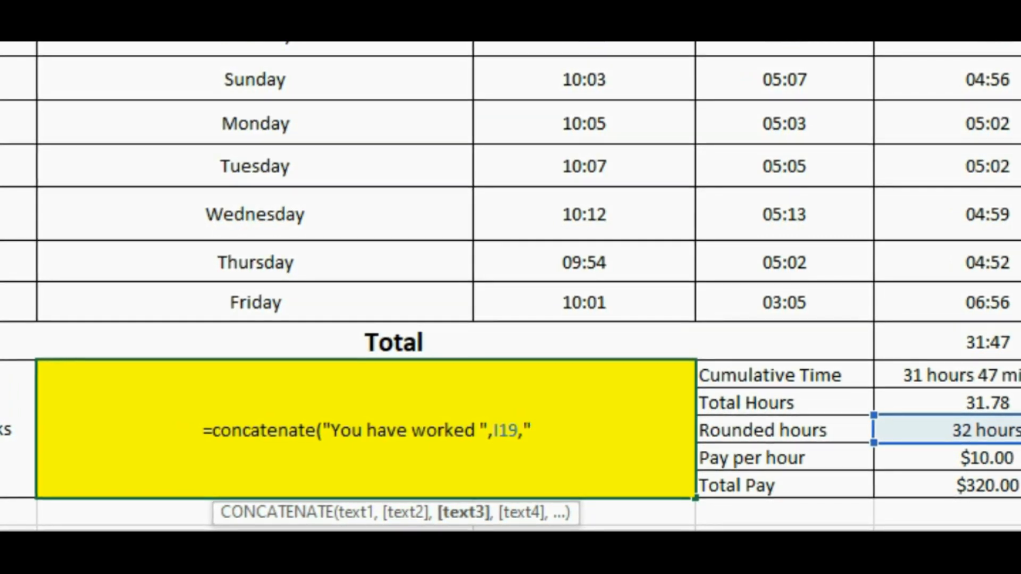
pyautogui.write('a week an')
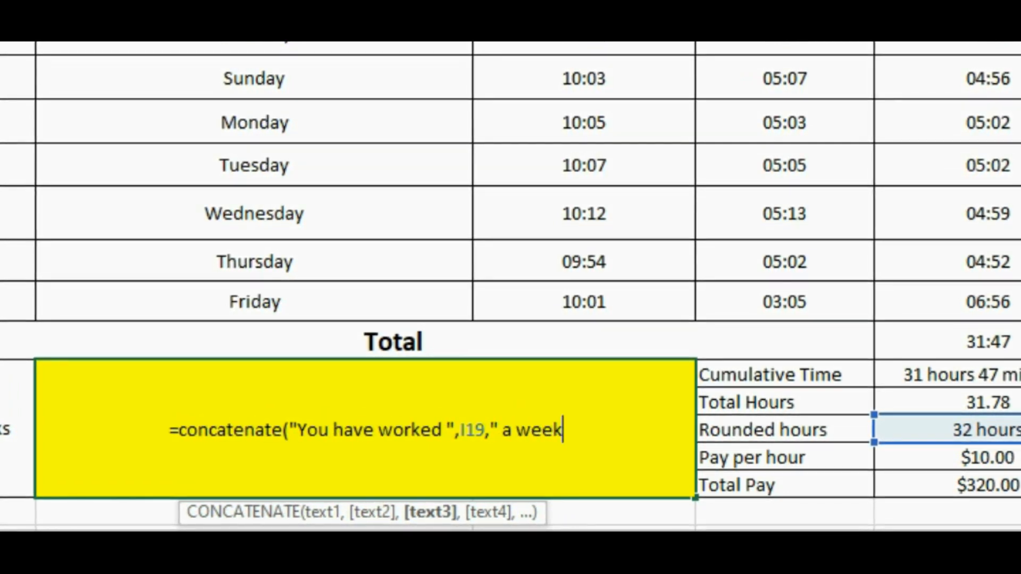
pyautogui.write('d your pa')
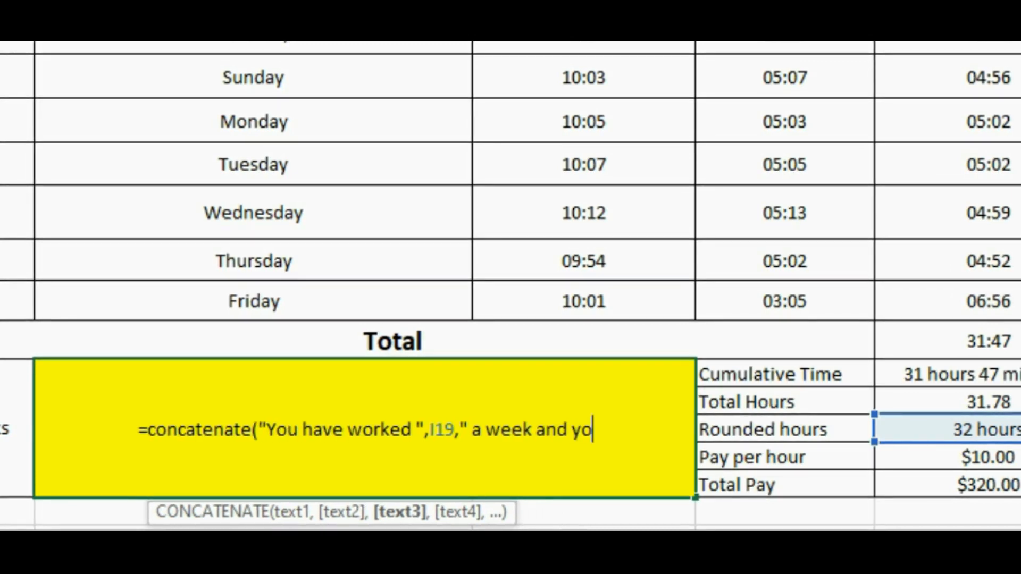
pyautogui.write('yable am')
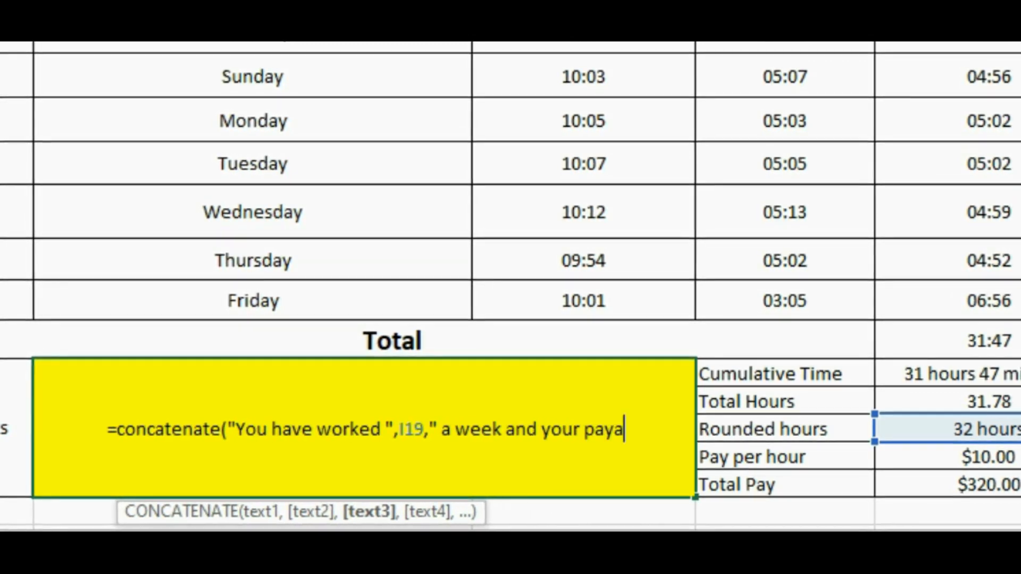
pyautogui.write('ount is')
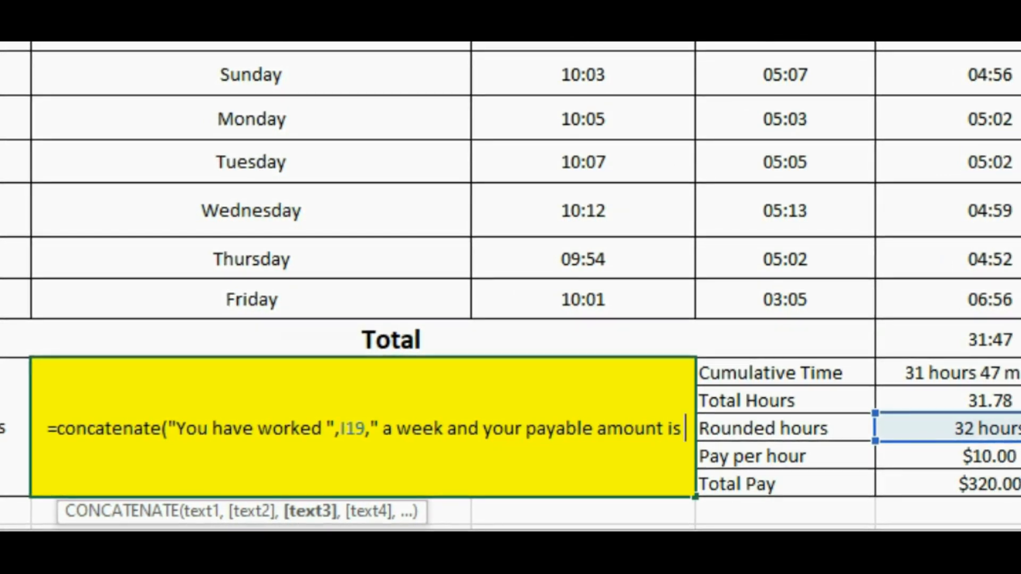
pyautogui.write(' ",')
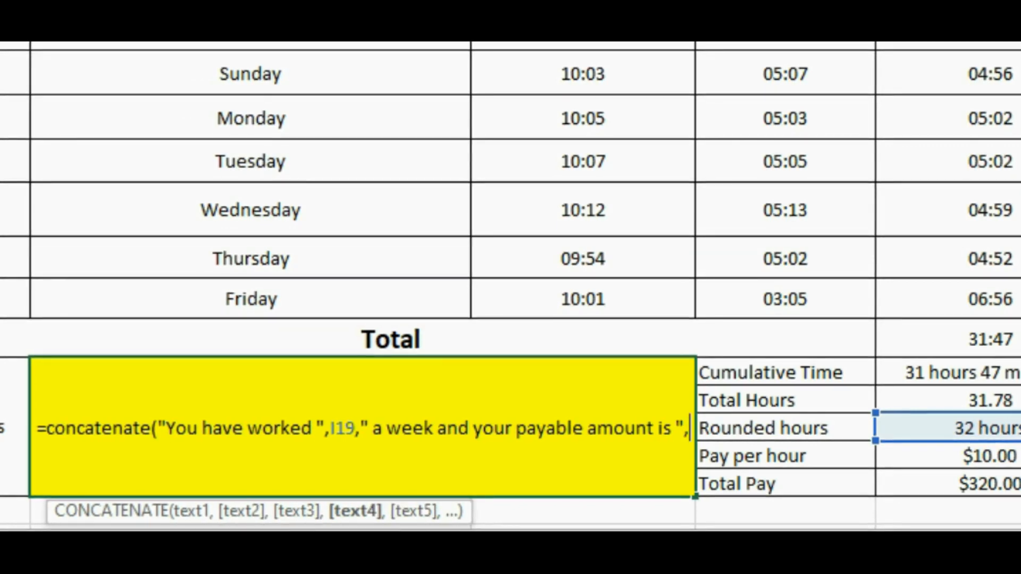
pyautogui.click(996, 481)
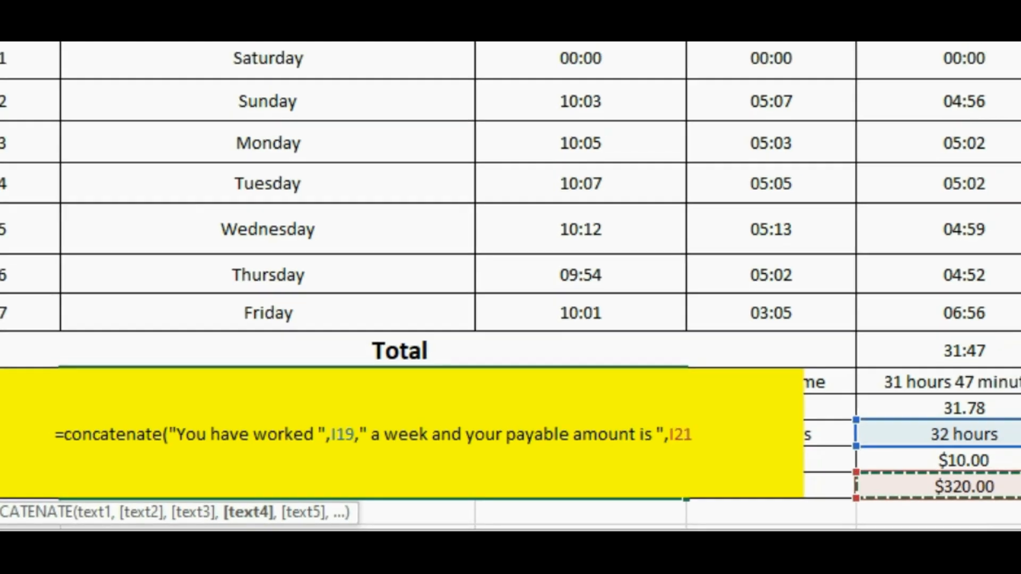
pyautogui.write(')')
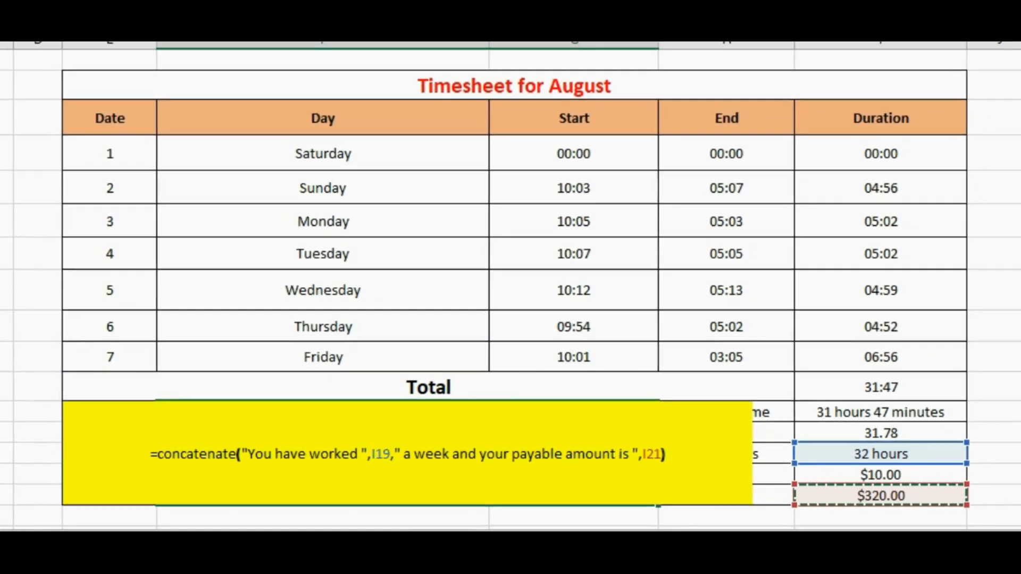
pyautogui.press('Return')
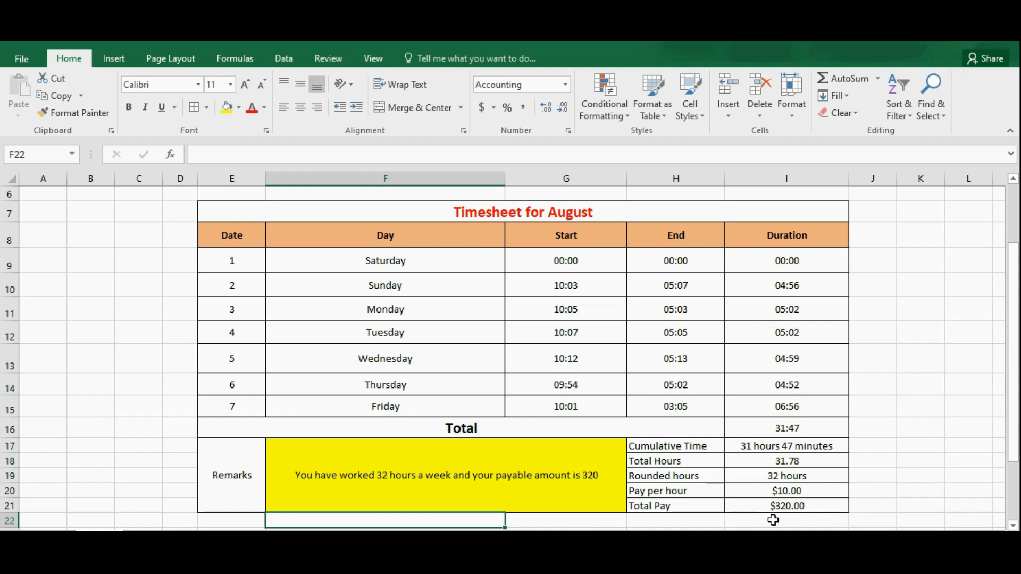
# - Wrap the I21 reference in the Remarks formula in a TEXT function with dollar format: TEXT(I21,"$0.00")
pyautogui.doubleClick(576, 479)
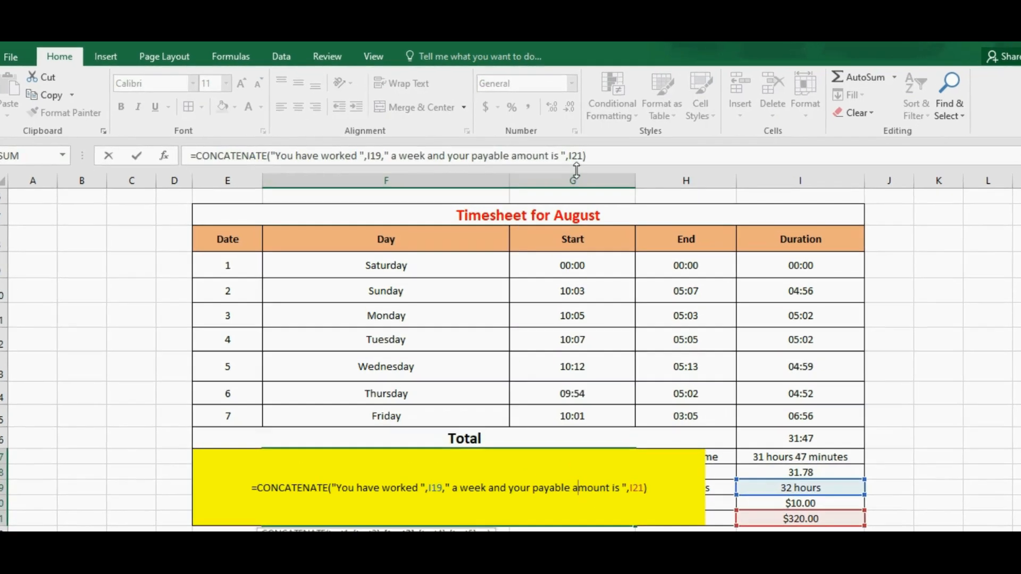
pyautogui.click(583, 157)
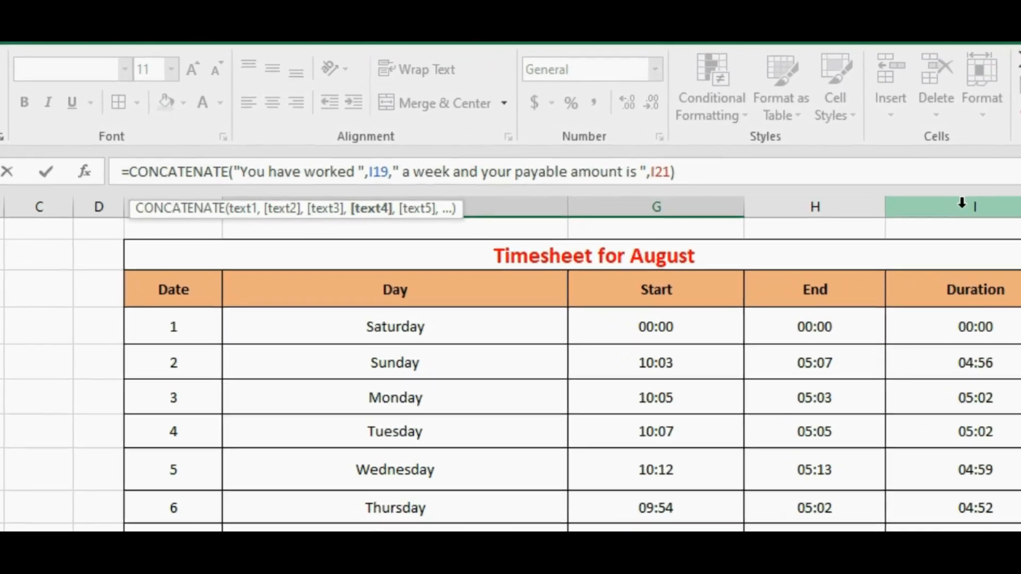
pyautogui.write('text(')
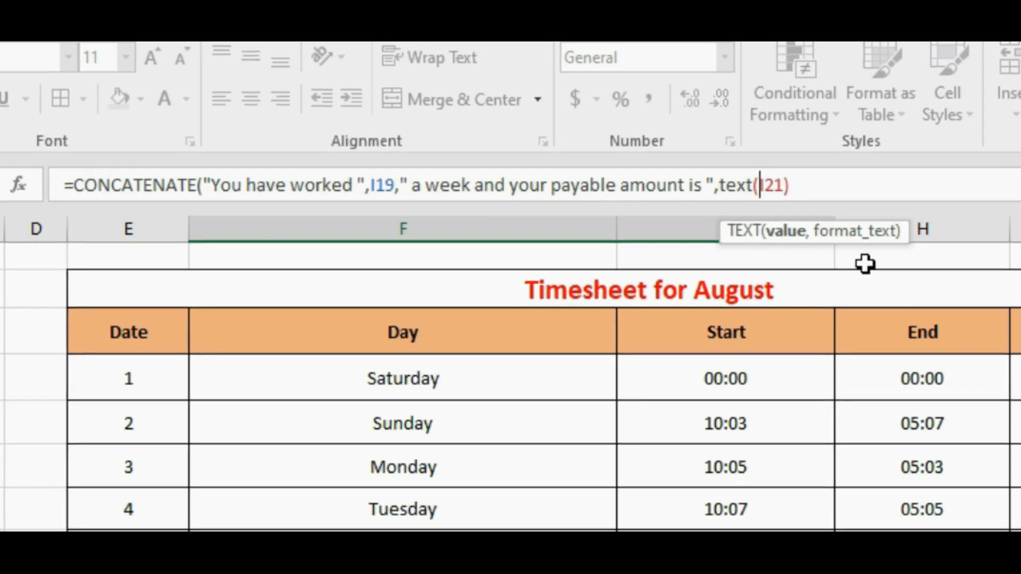
pyautogui.click(784, 185)
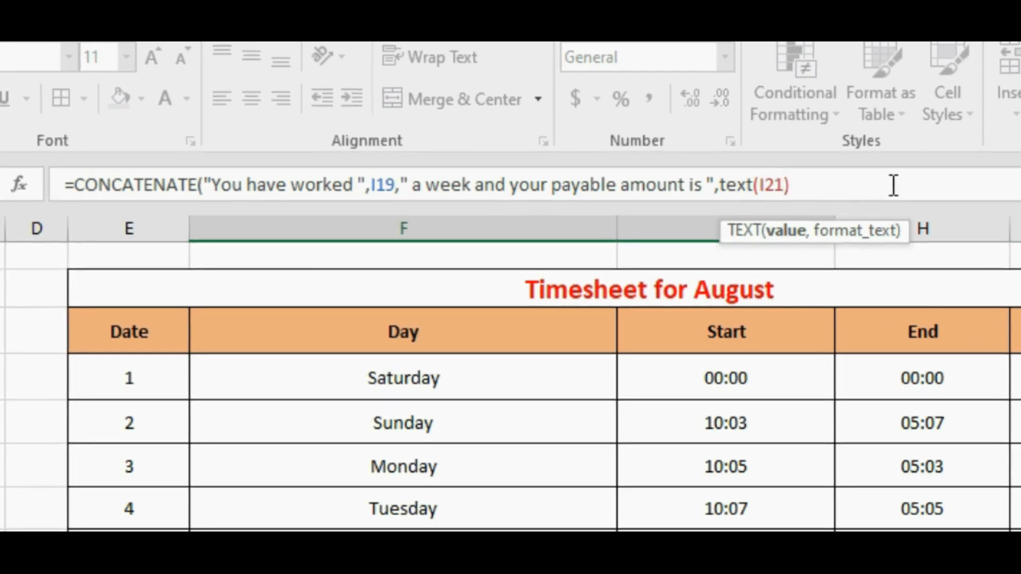
pyautogui.write(',')
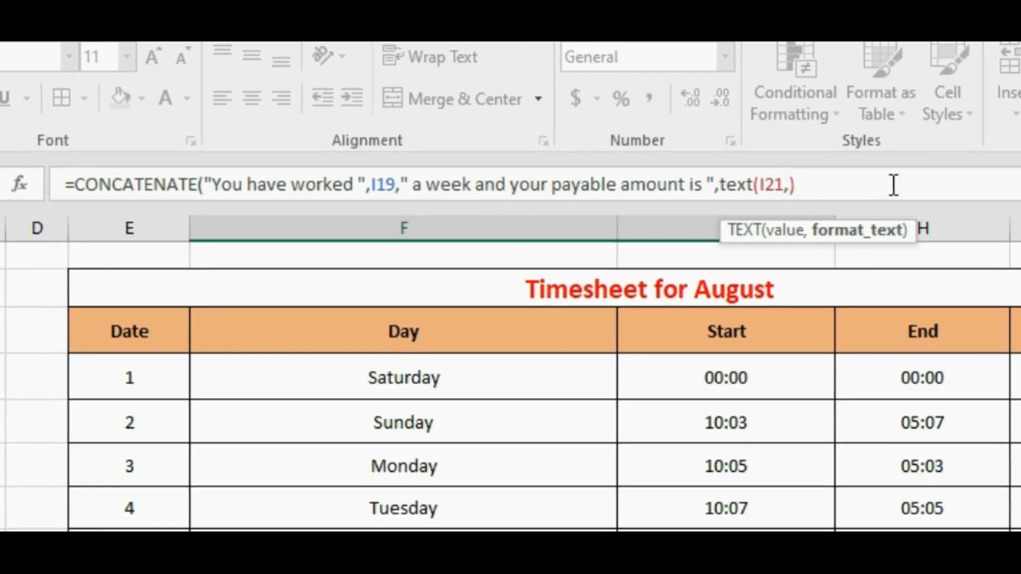
pyautogui.write('"')
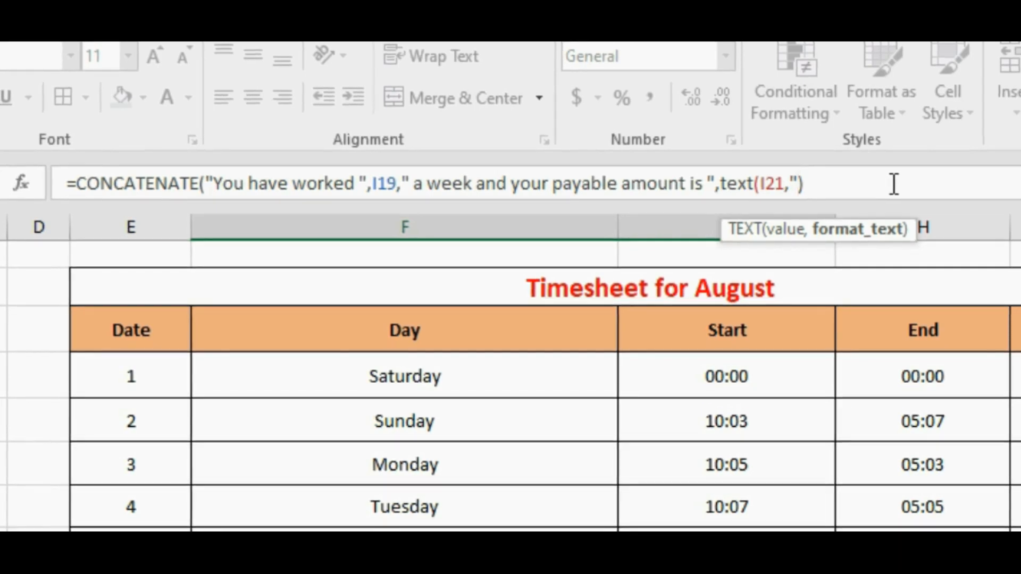
pyautogui.write('$')
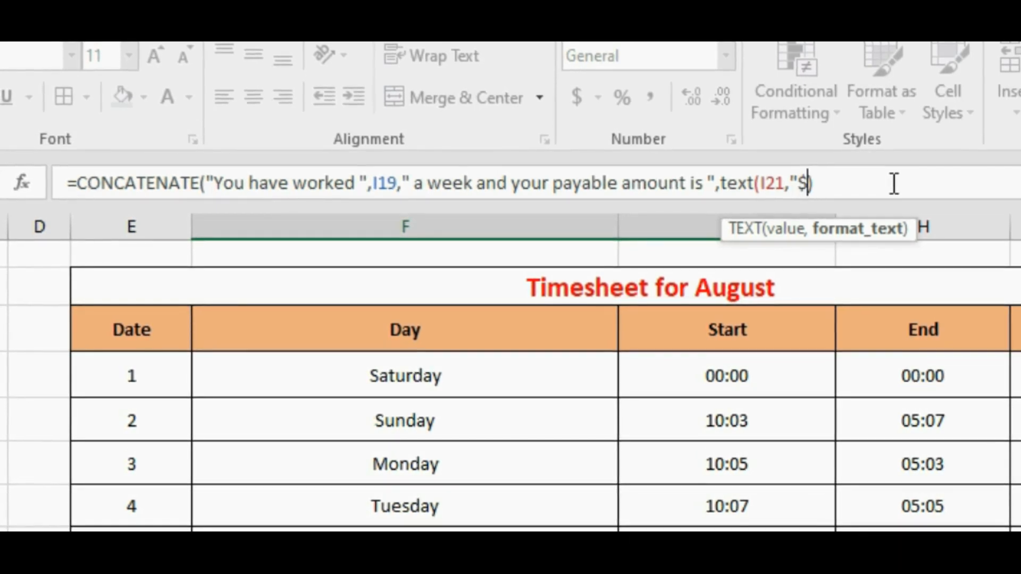
pyautogui.write('0.00')
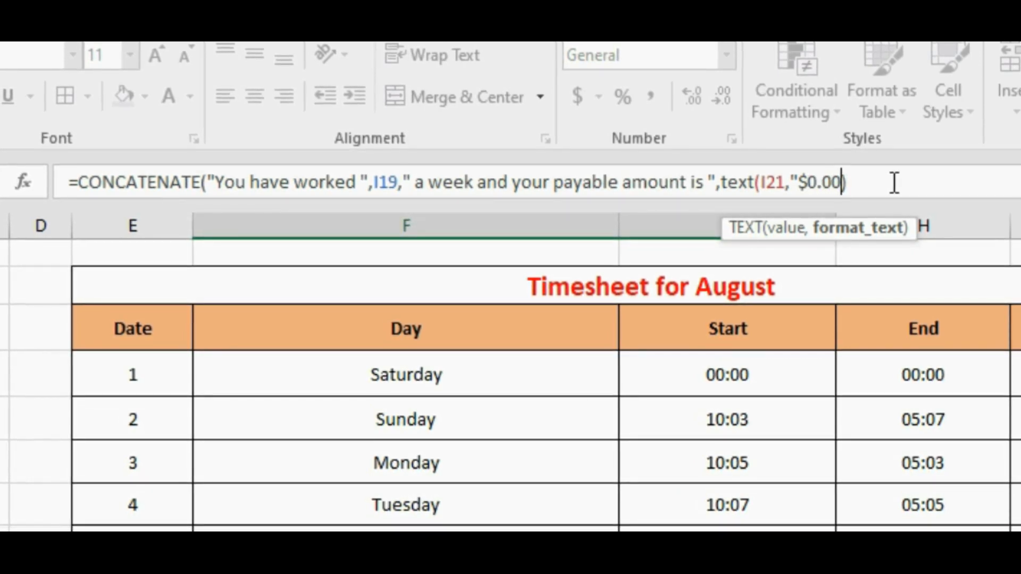
pyautogui.write('")')
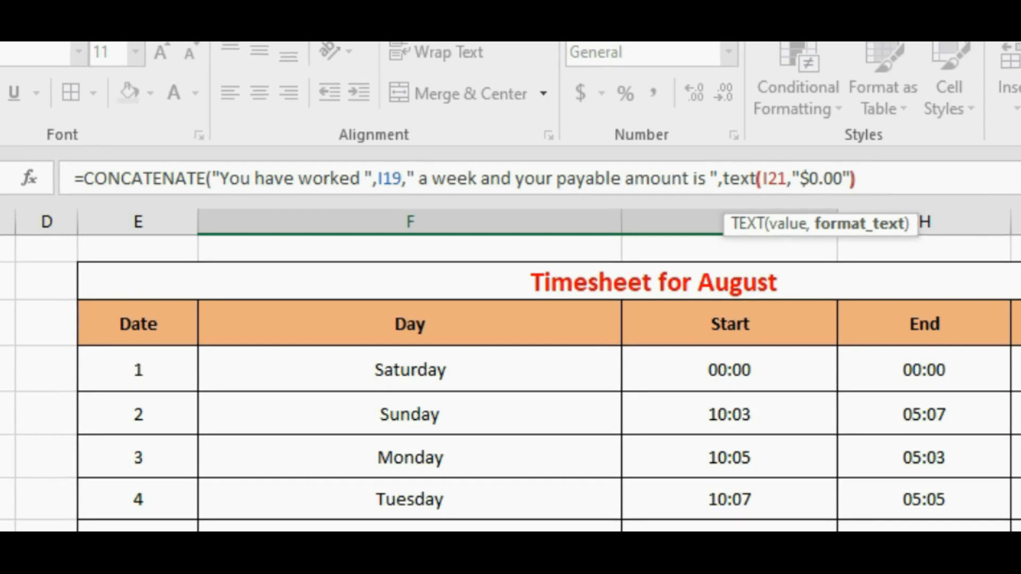
pyautogui.write(')')
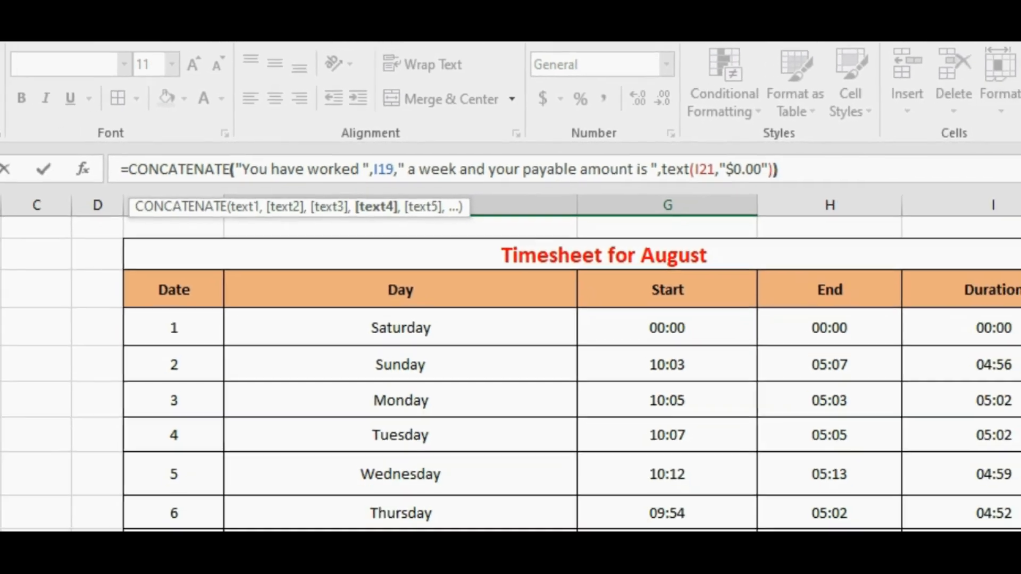
pyautogui.press('Return')
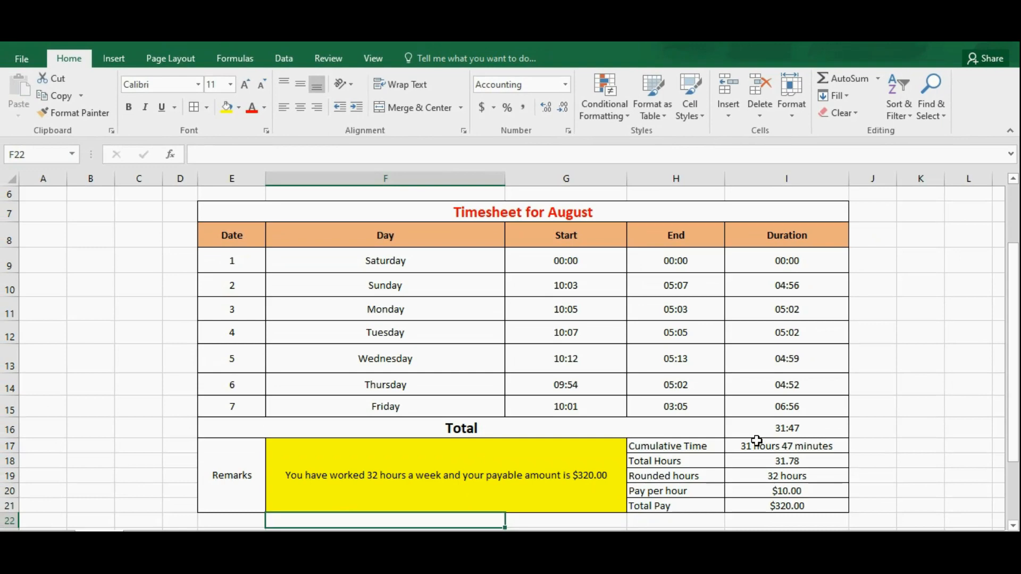
# - Examine the formula behind the Cumulative Time value
pyautogui.click(786, 446)
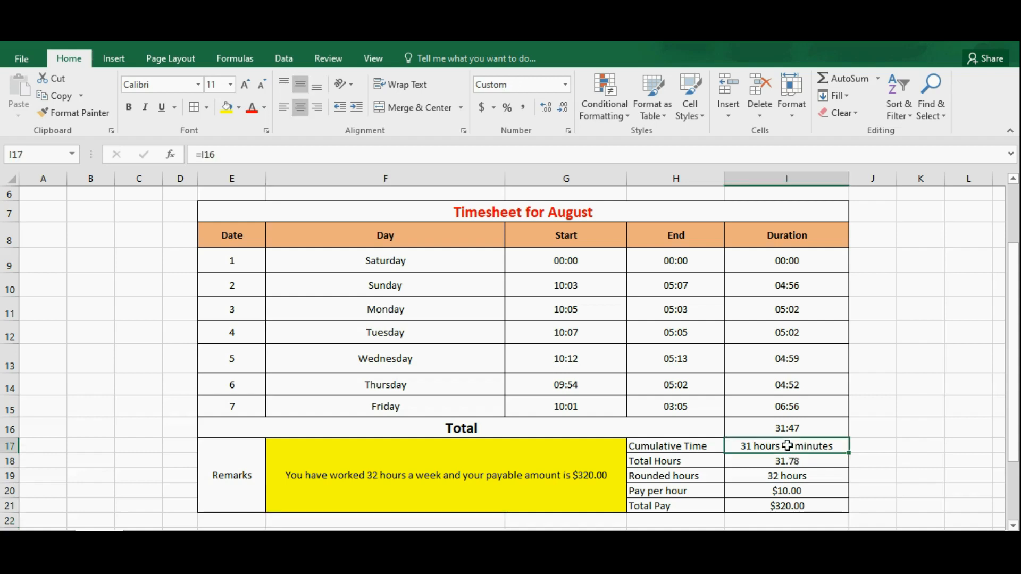